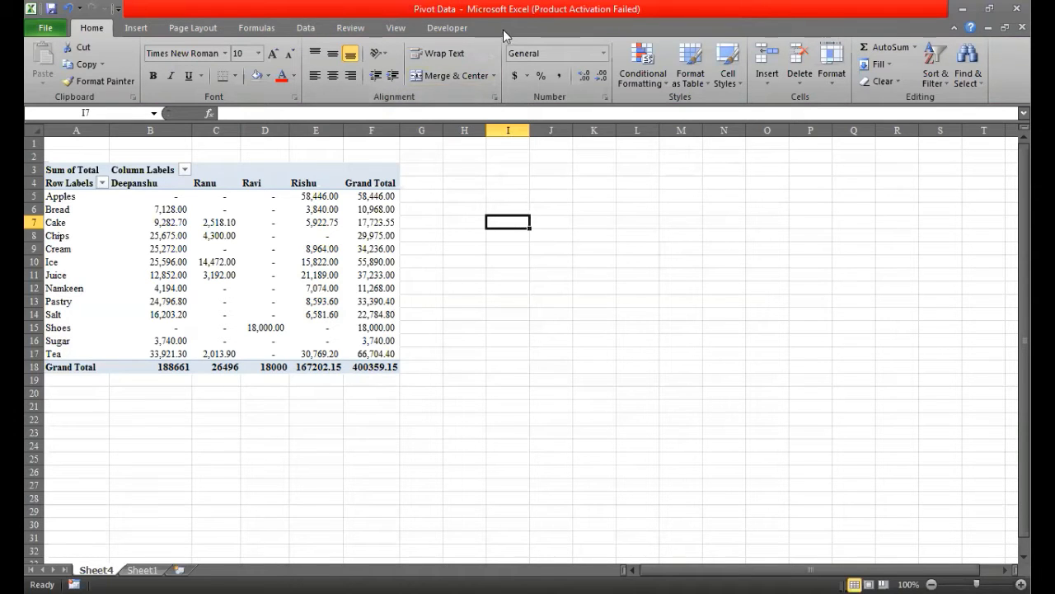
Apply Pivot Style Medium 4 to the product and sales person pivot table
click(238, 262)
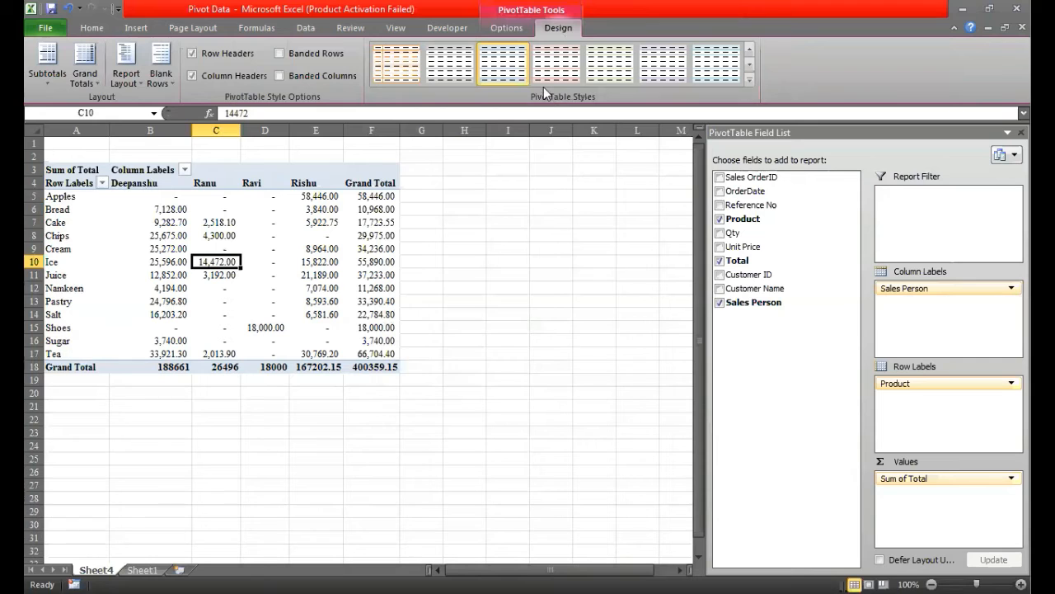
click(509, 31)
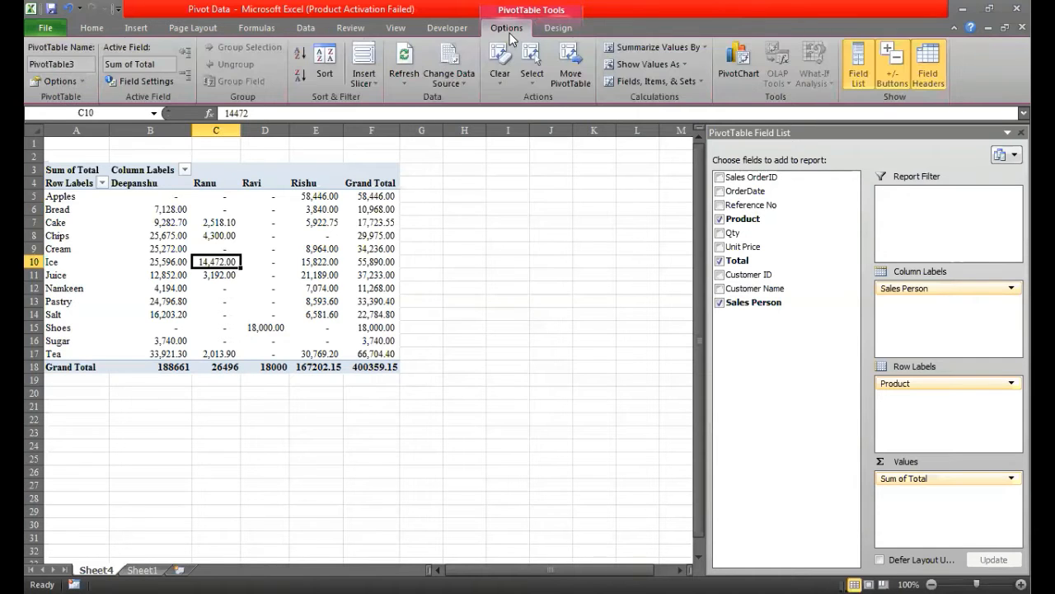
click(551, 29)
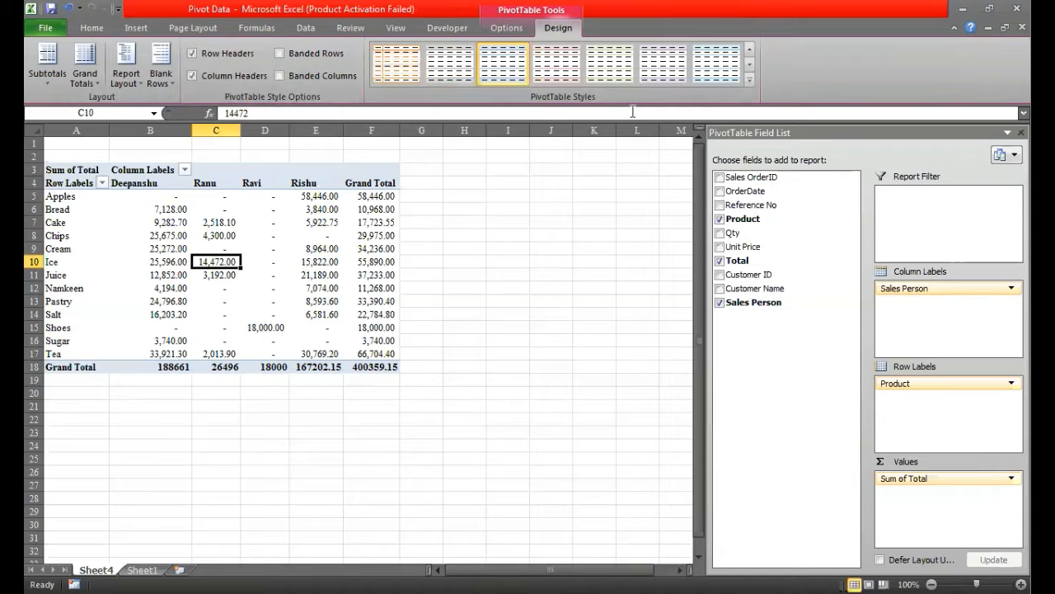
click(749, 80)
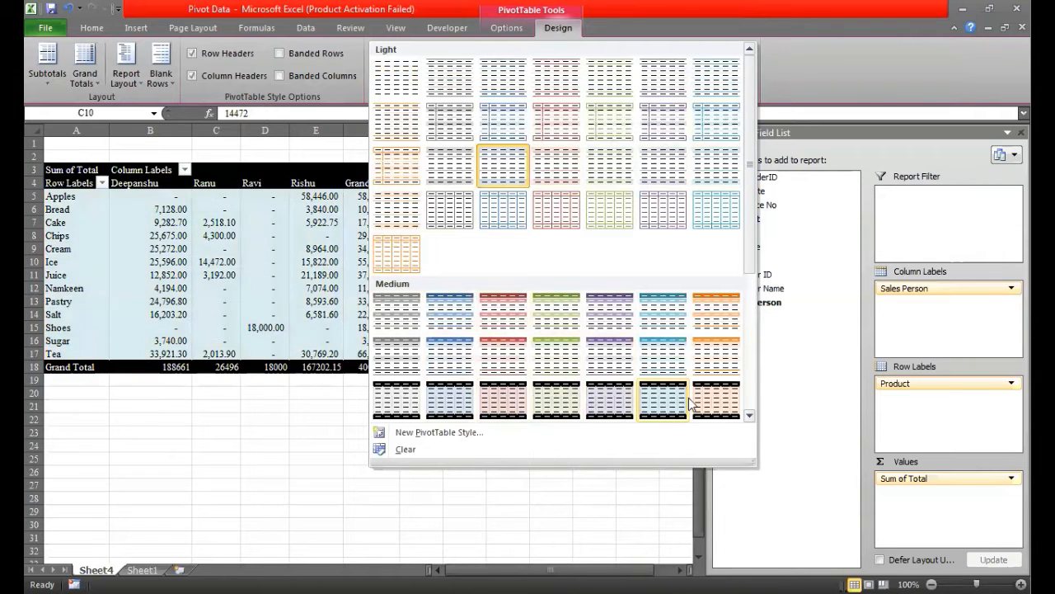
scroll(689, 402, down, 5)
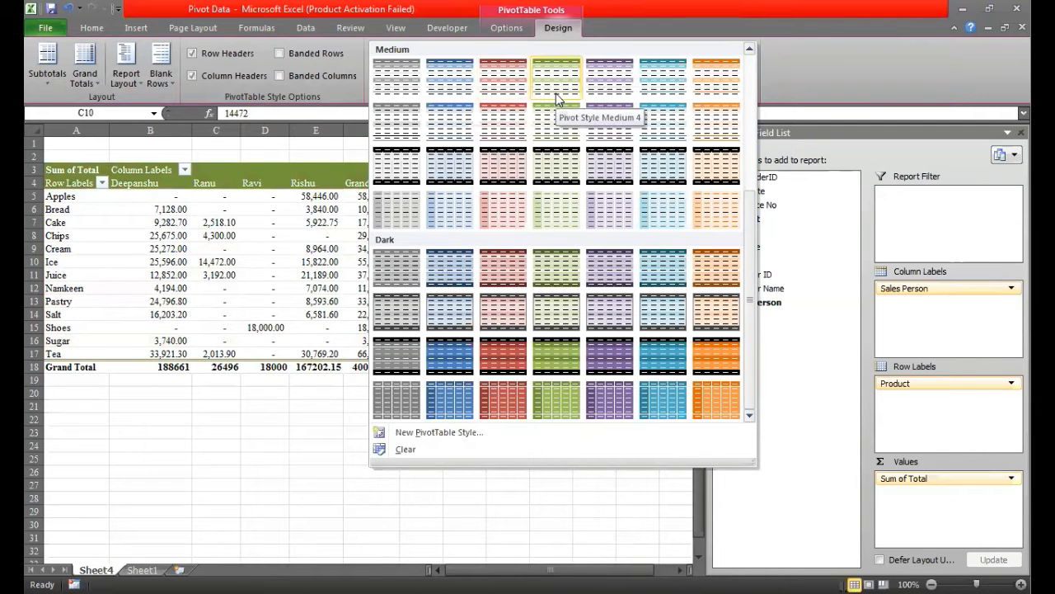
click(350, 262)
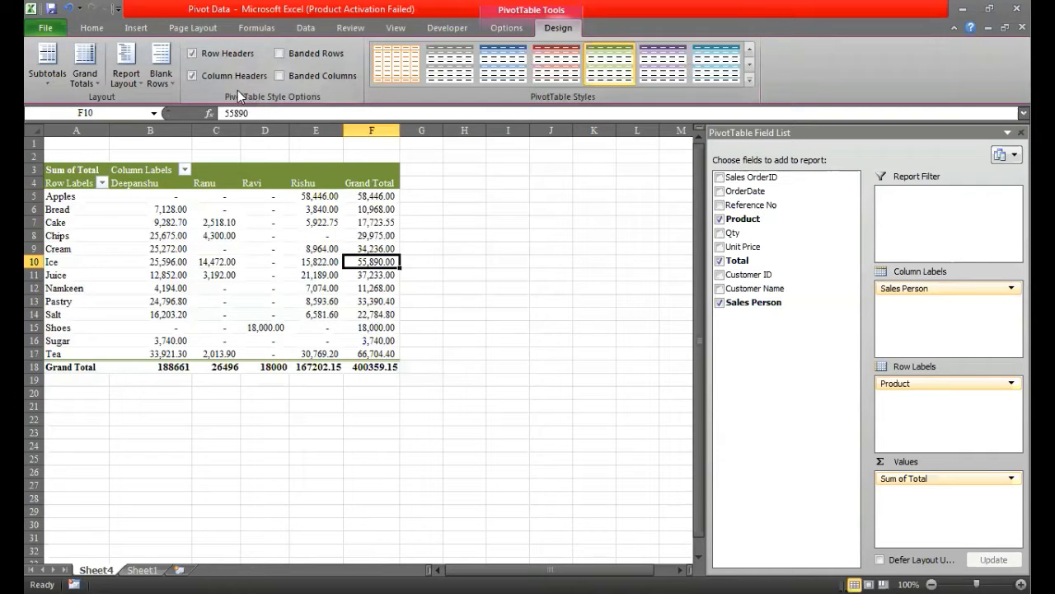
Try the pivot table without Row Headers and without Column Headers formatting, turning each option back on
click(192, 51)
click(193, 52)
click(192, 75)
click(192, 75)
click(193, 75)
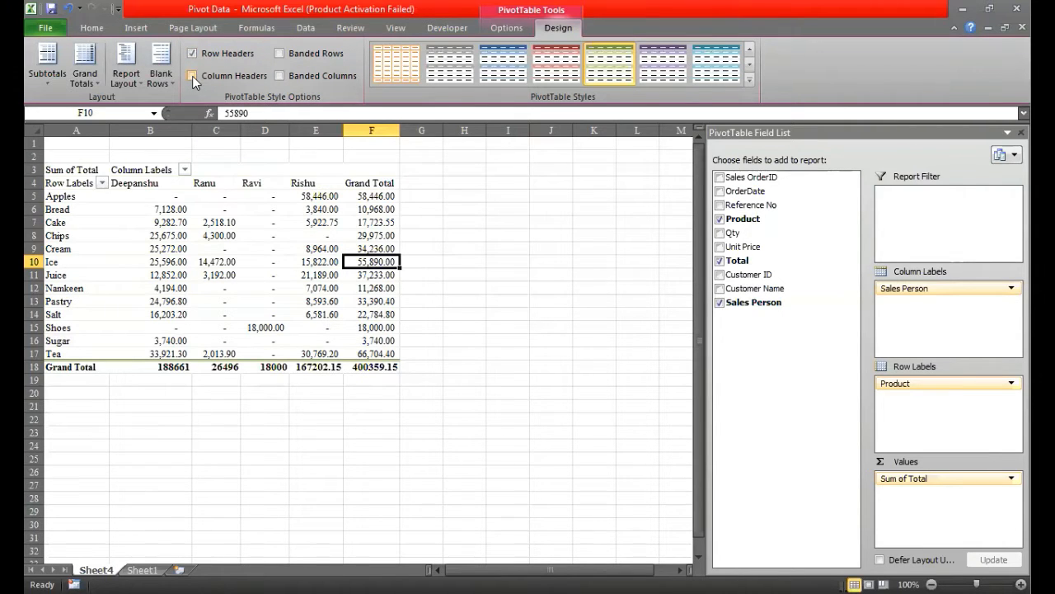
click(192, 76)
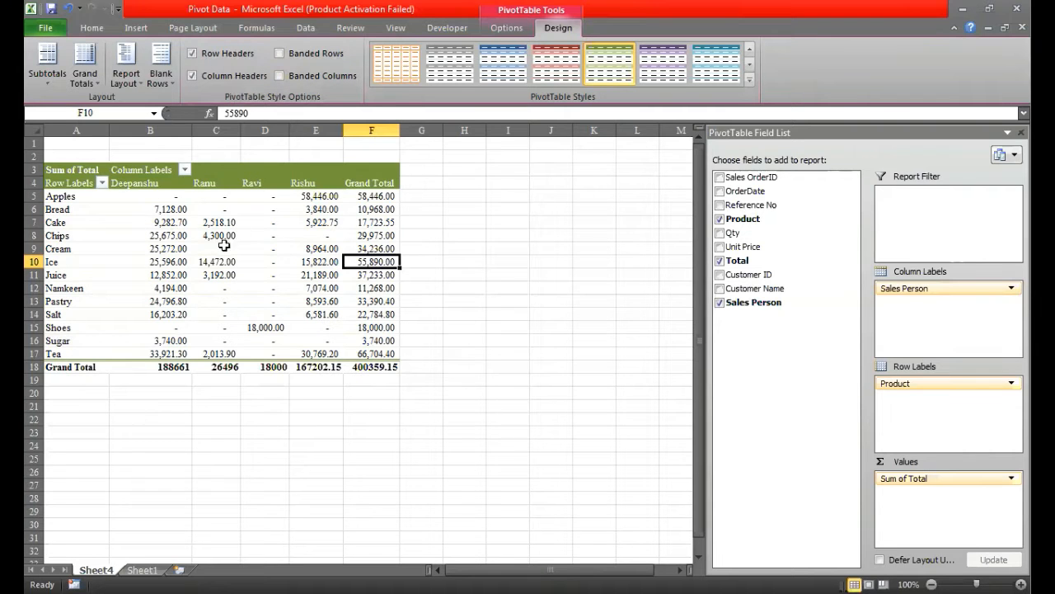
Turn on Banded Rows for the pivot table, preview other styles with it, and turn it back off
click(280, 55)
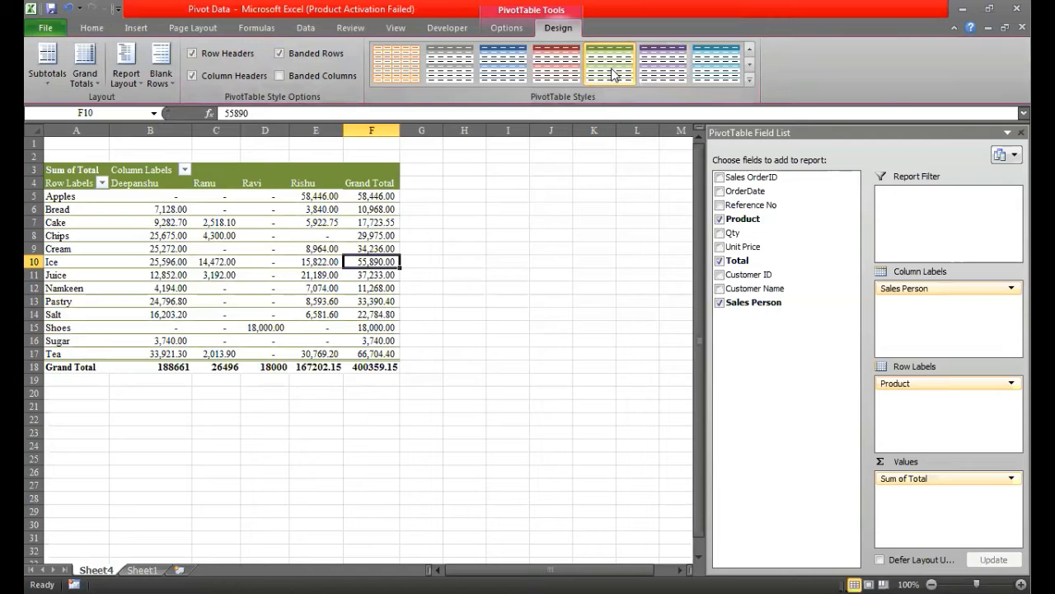
click(749, 79)
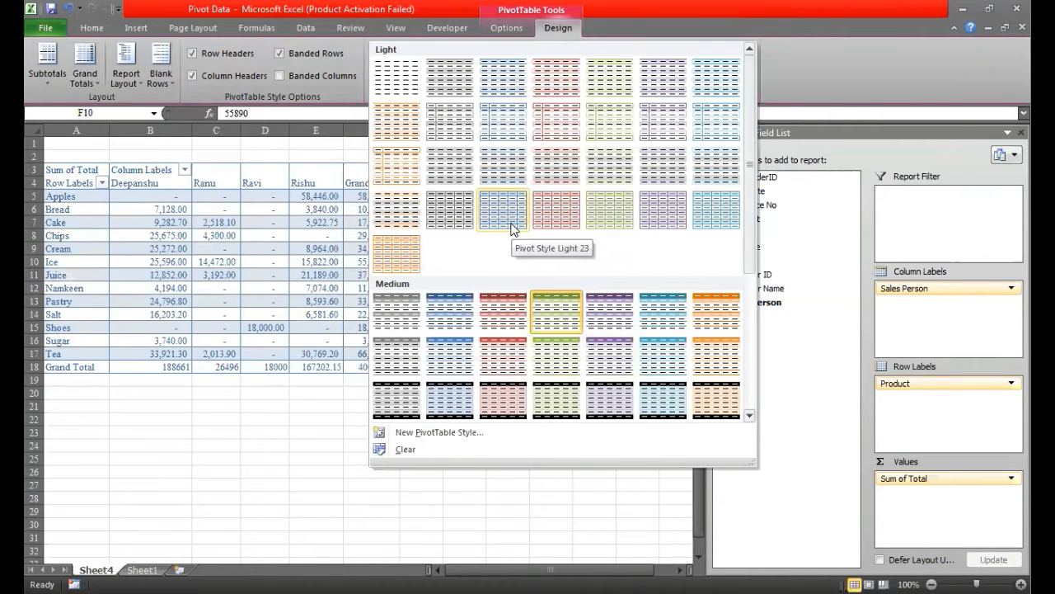
click(326, 142)
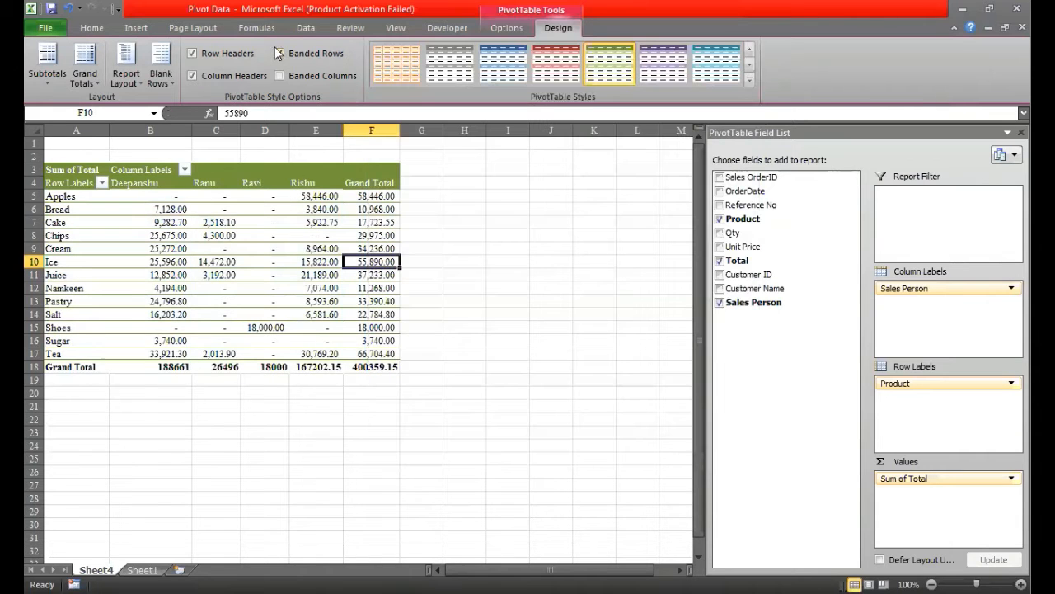
click(278, 56)
Turn on Banded Columns for the pivot table, check the column lines, and turn it back off
click(280, 75)
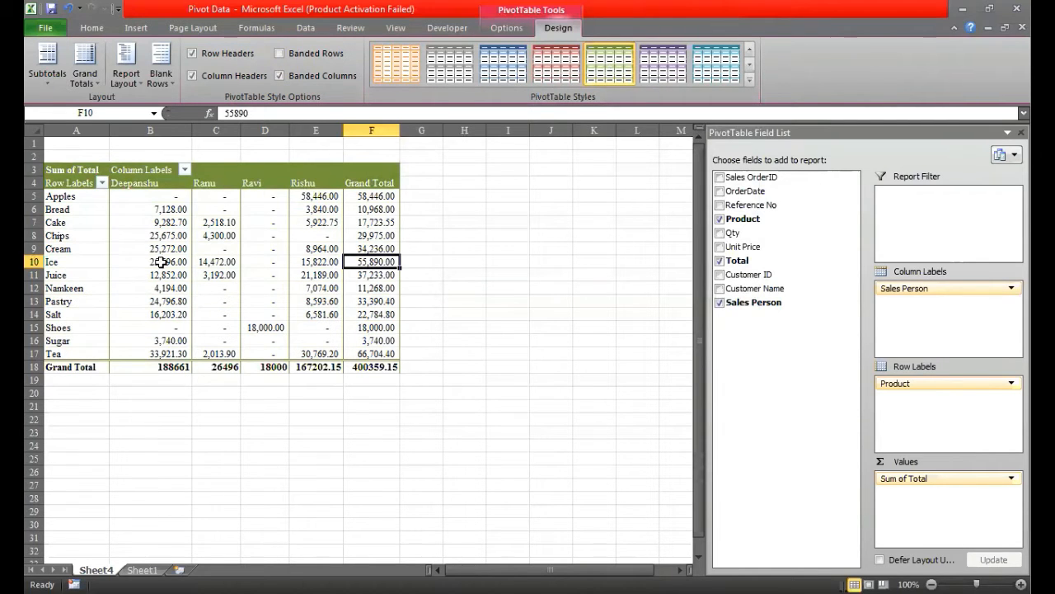
mouse_move(167, 206)
click(279, 76)
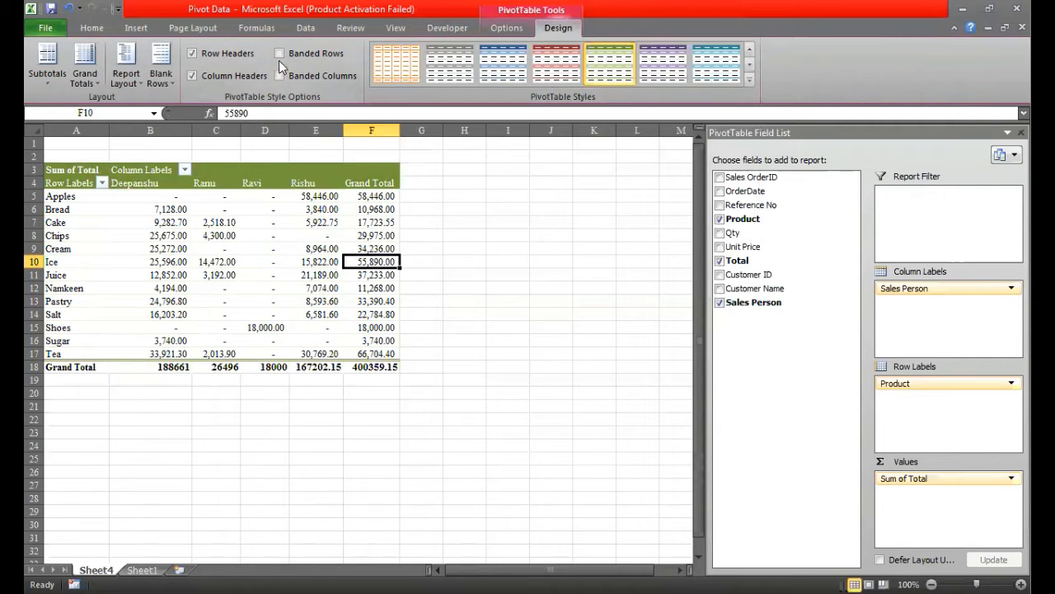
click(129, 83)
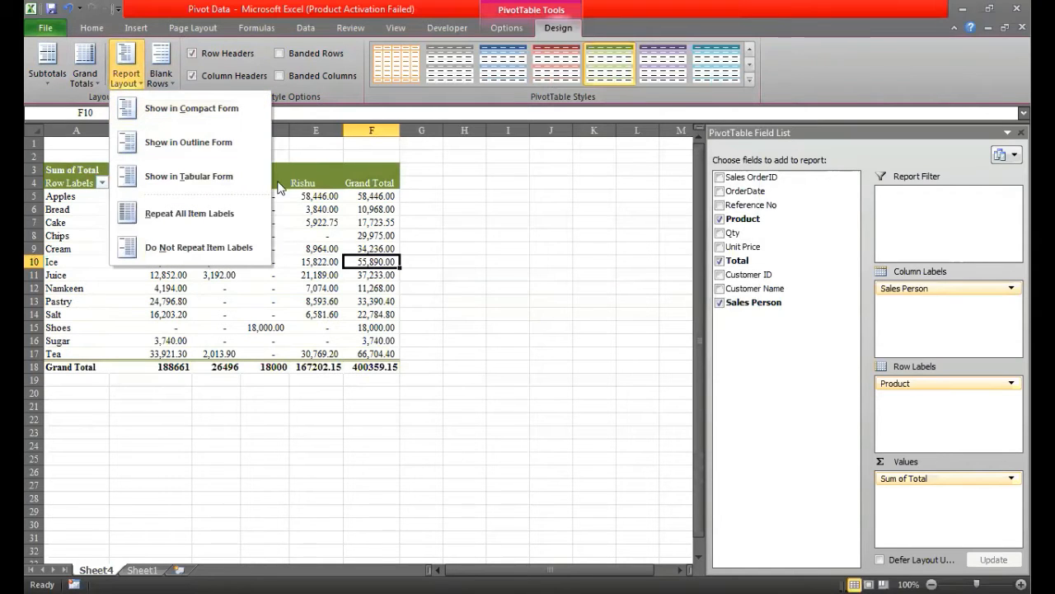
click(637, 319)
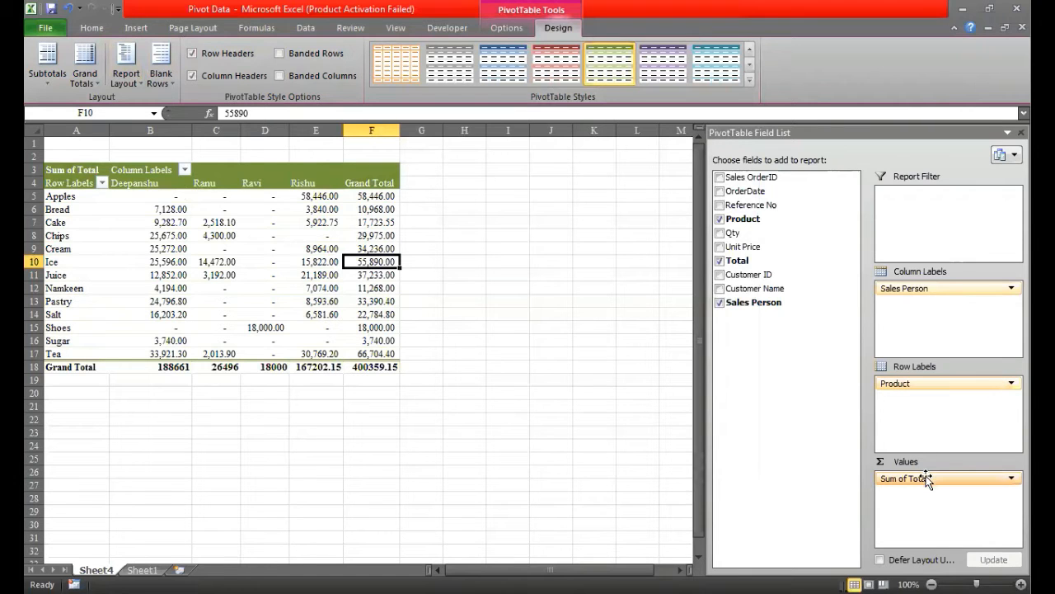
drag(898, 287, 748, 233)
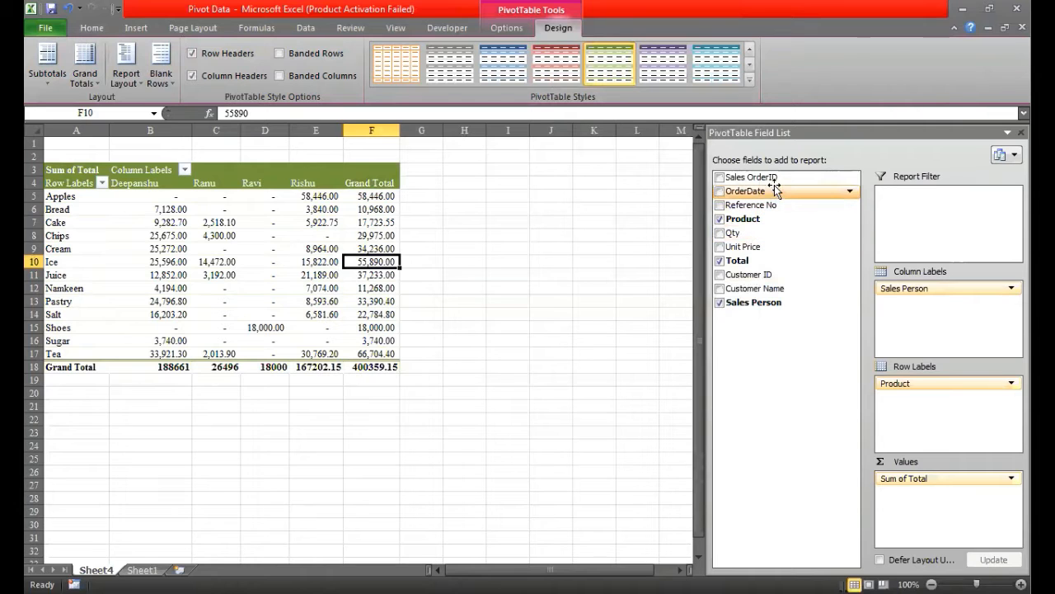
Add Customer ID and Sales OrderID below Product in the row labels, and move Sales Person to the report filter
drag(756, 275, 948, 400)
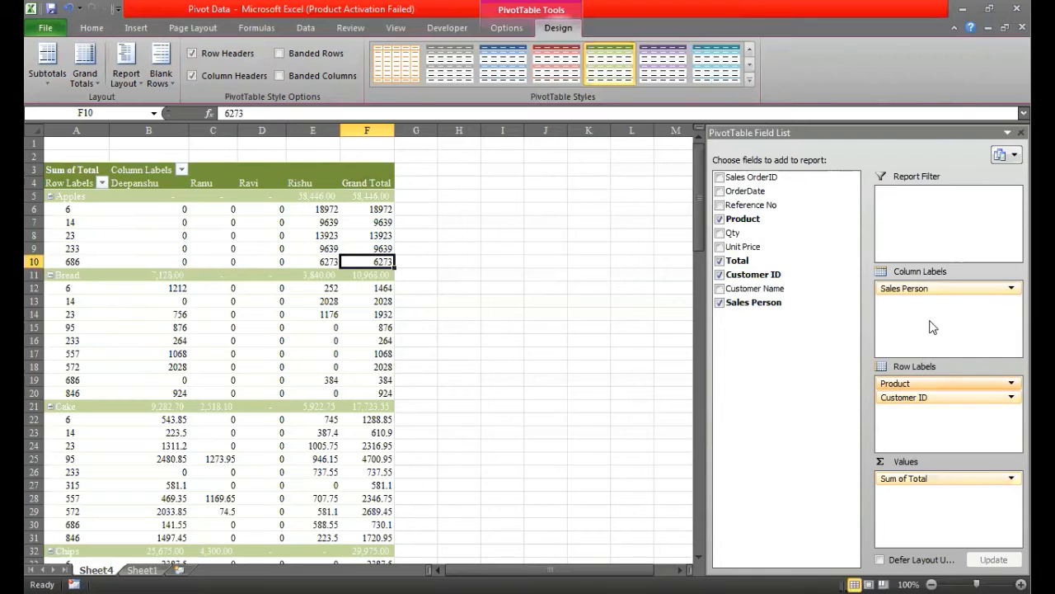
drag(925, 285, 919, 236)
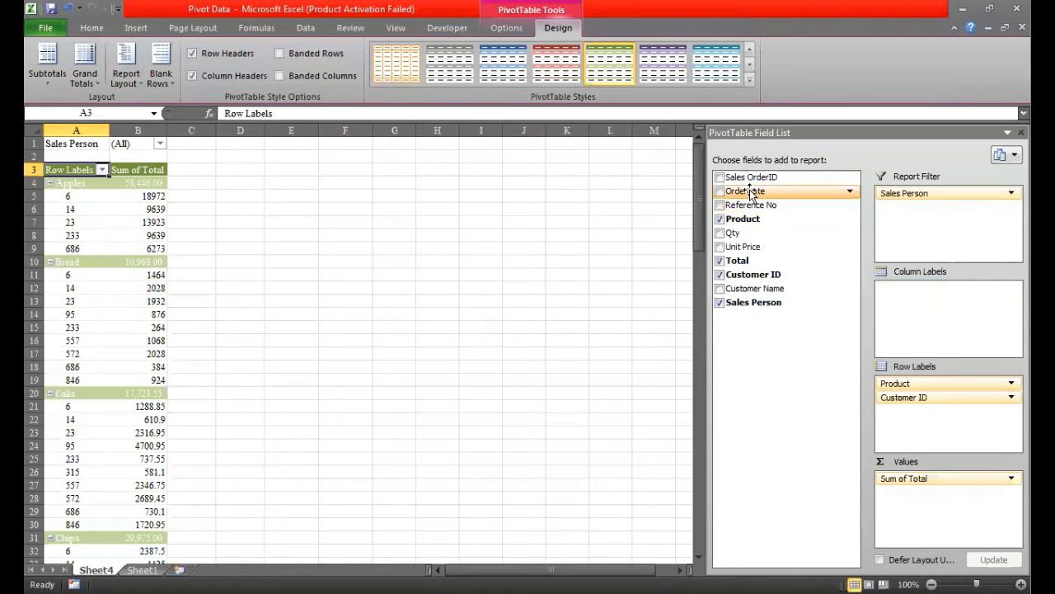
drag(755, 179, 947, 444)
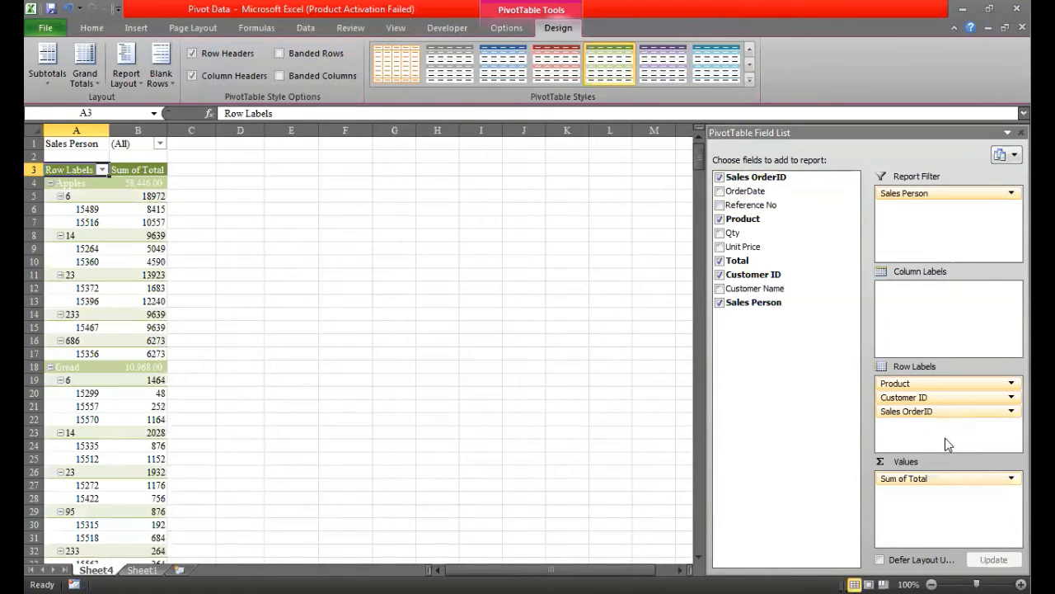
Show the pivot table report in outline form
click(170, 231)
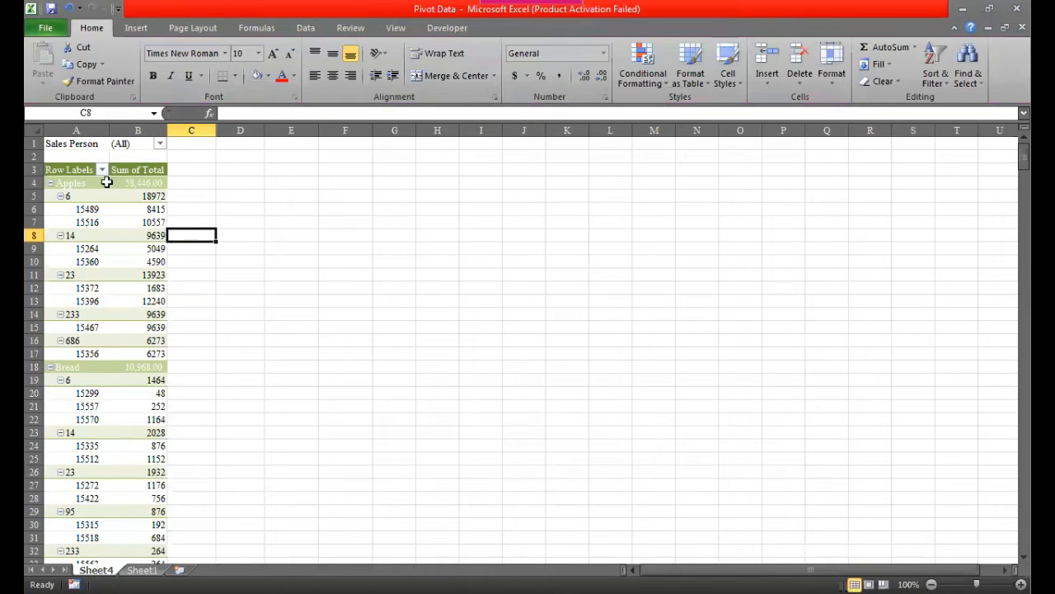
click(150, 220)
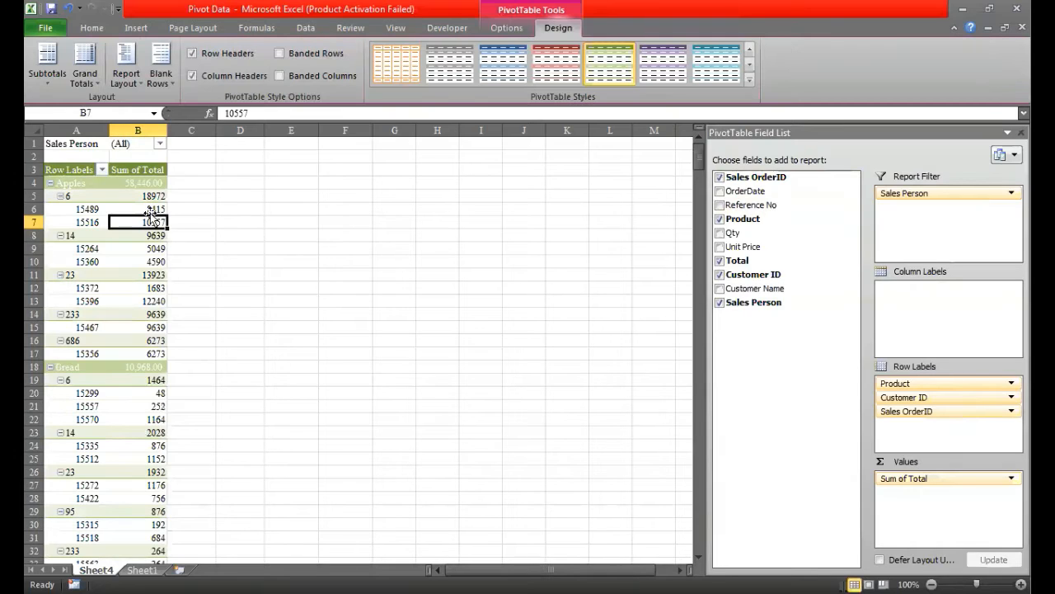
click(132, 80)
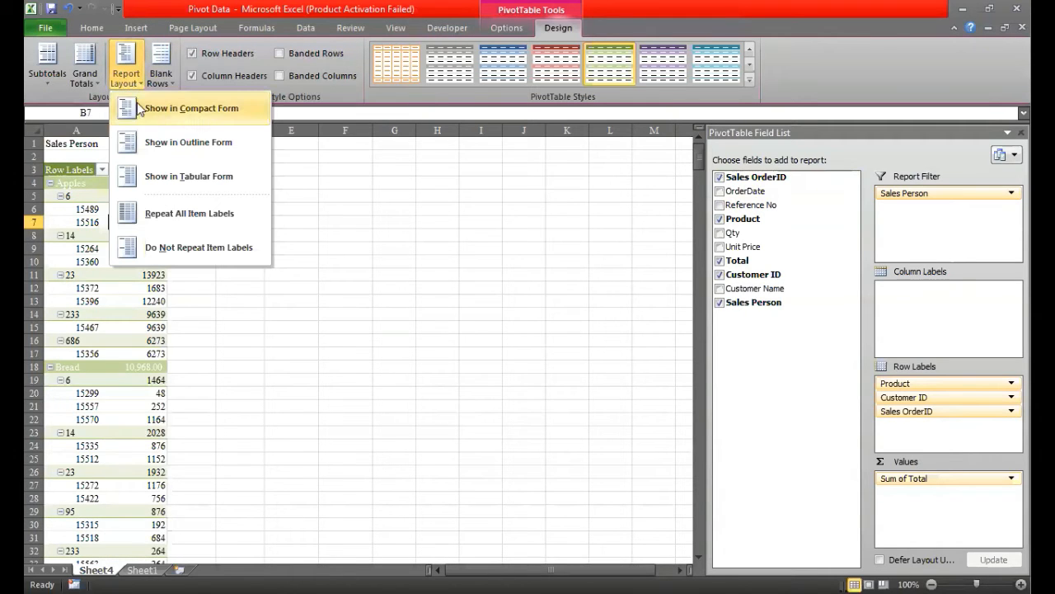
click(188, 152)
click(188, 222)
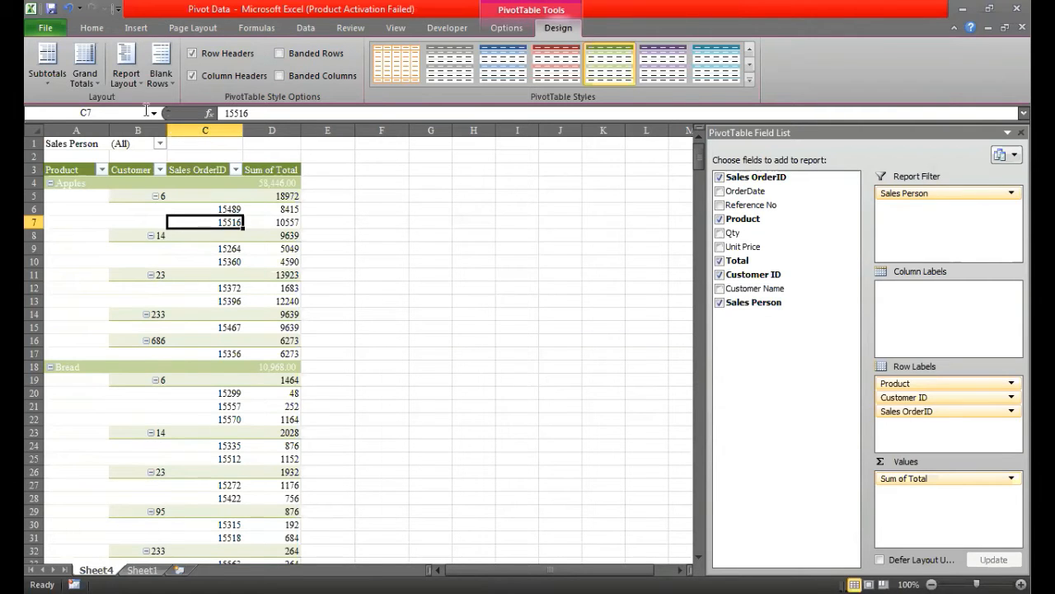
Show the pivot table report in tabular form and hide all of its subtotals
click(124, 76)
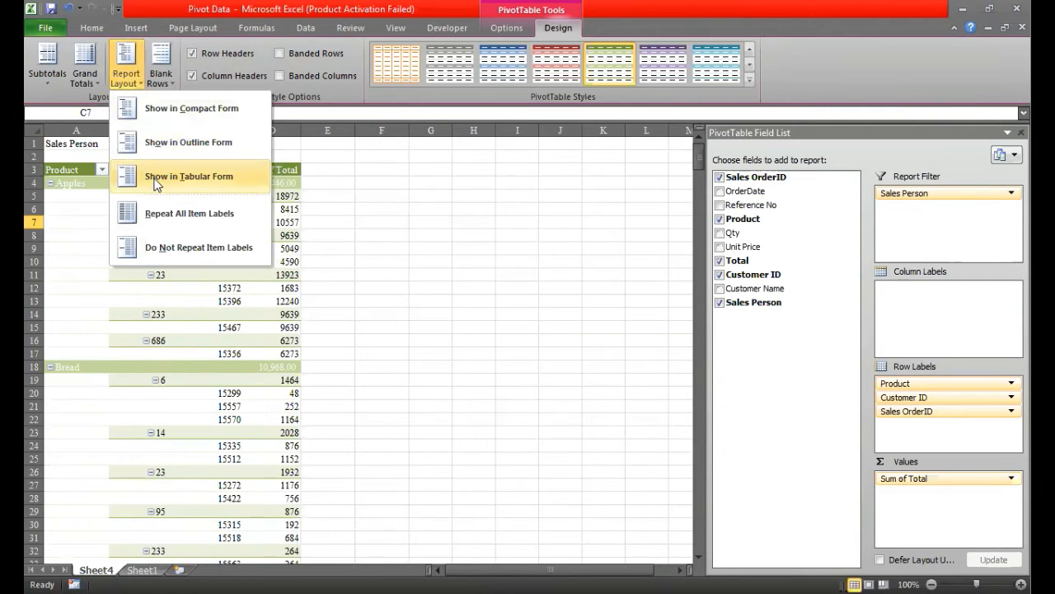
click(157, 183)
click(164, 249)
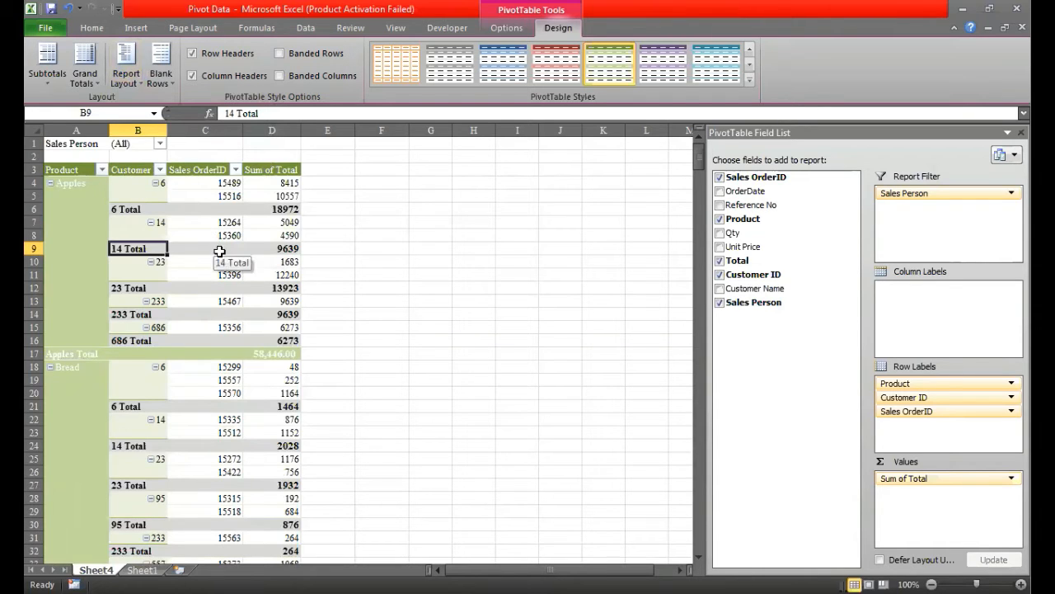
click(54, 81)
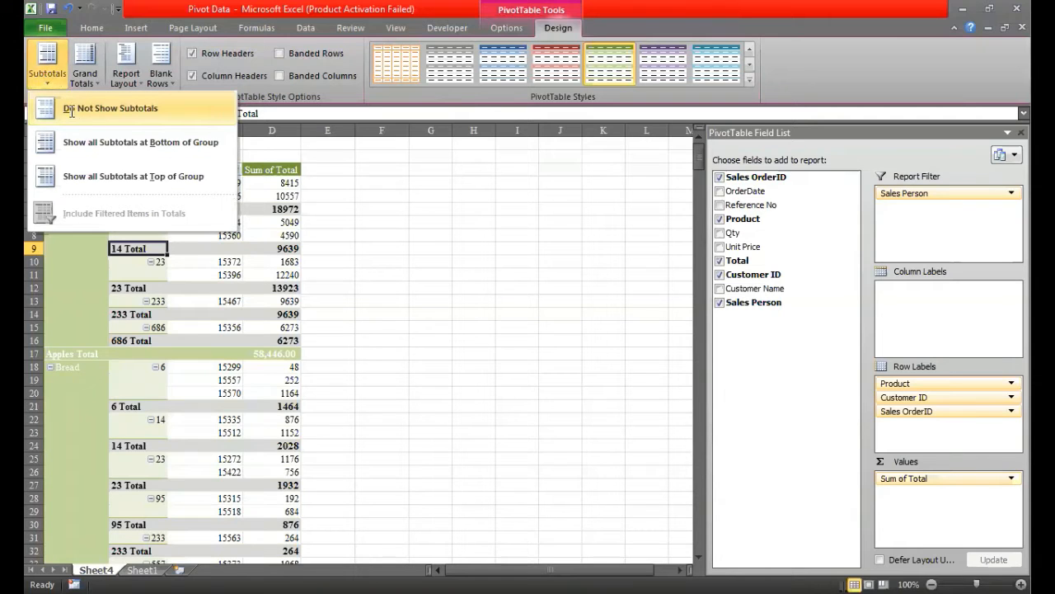
click(71, 109)
Apply All Borders to the pivot table from the Product header in A3 through the Grand Total row, D364
click(51, 169)
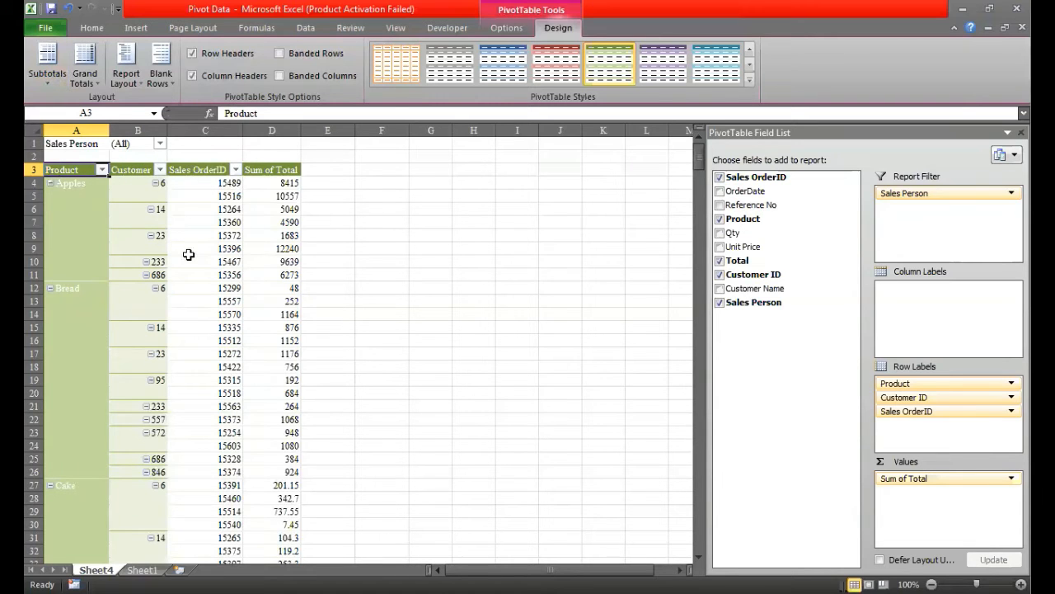
key(shift+Right)
key(shift+Right)
key(shift+Right)
key(shift+Down)
key(shift+Down)
key(shift+Down)
key(shift+Down)
key(shift+Down)
key(shift+Down)
key(shift+Down)
key(shift+Down)
key(shift+Down)
key(shift+Down)
key(shift+Down)
key(shift+Down)
key(shift+Down)
key(shift+Down)
key(shift+Down)
key(shift+Down)
key(shift+Down)
key(shift+Down)
key(shift+Down)
key(shift+Down)
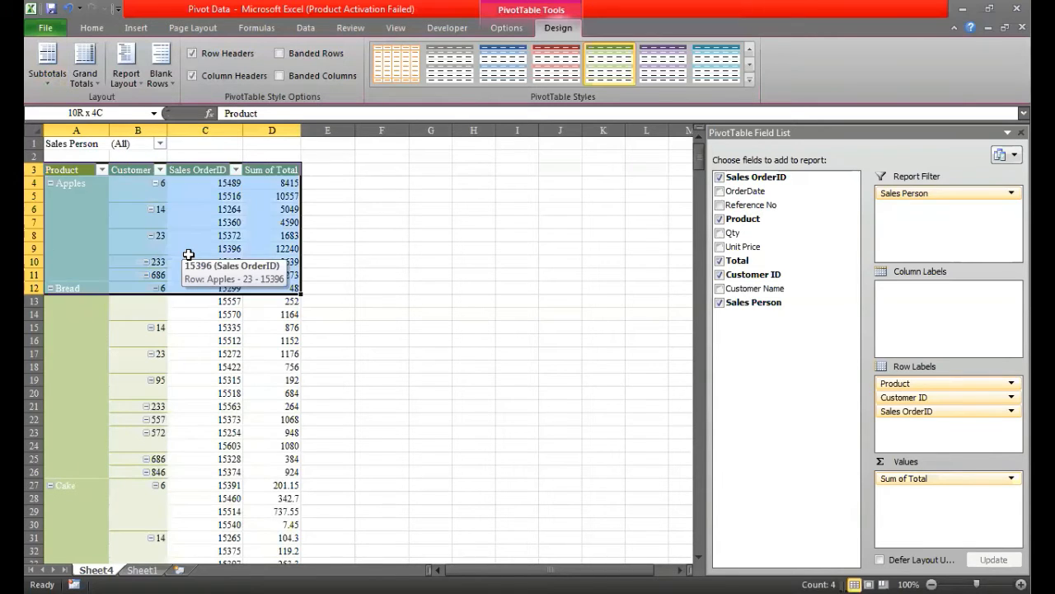
key(shift+Down)
key(shift+Down)
key(shift+Down)
key(shift+Down)
key(shift+Down)
key(shift+Down)
key(shift+Down)
key(shift+Down)
key(shift+Down)
key(shift+Down)
key(shift+Down)
key(shift+Down)
key(shift+Down)
key(shift+Down)
key(shift+Down)
key(shift+Down)
key(shift+Down)
key(shift+Down)
key(shift+Down)
key(shift+Down)
key(shift+Down)
key(shift+Down)
key(shift+Down)
key(shift+Down)
key(shift+Down)
key(shift+Down)
key(shift+Down)
key(shift+Down)
key(shift+Down)
key(shift+Down)
key(shift+Down)
key(shift+Down)
key(shift+Down)
key(shift+Down)
key(shift+Down)
key(shift+Down)
key(shift+Down)
key(shift+Down)
key(shift+Down)
key(shift+Down)
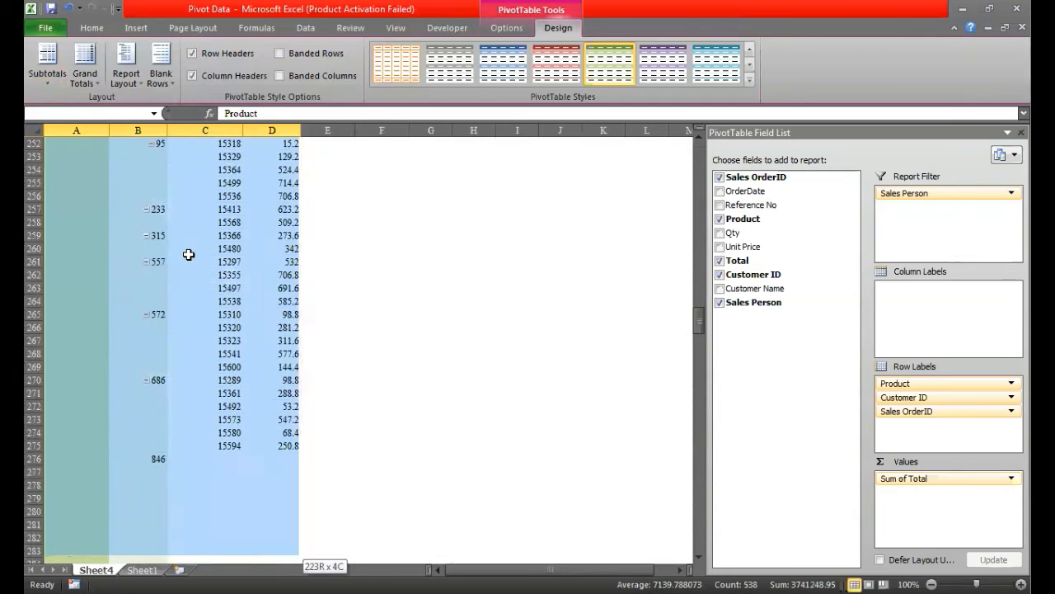
scroll(189, 255, down, 10)
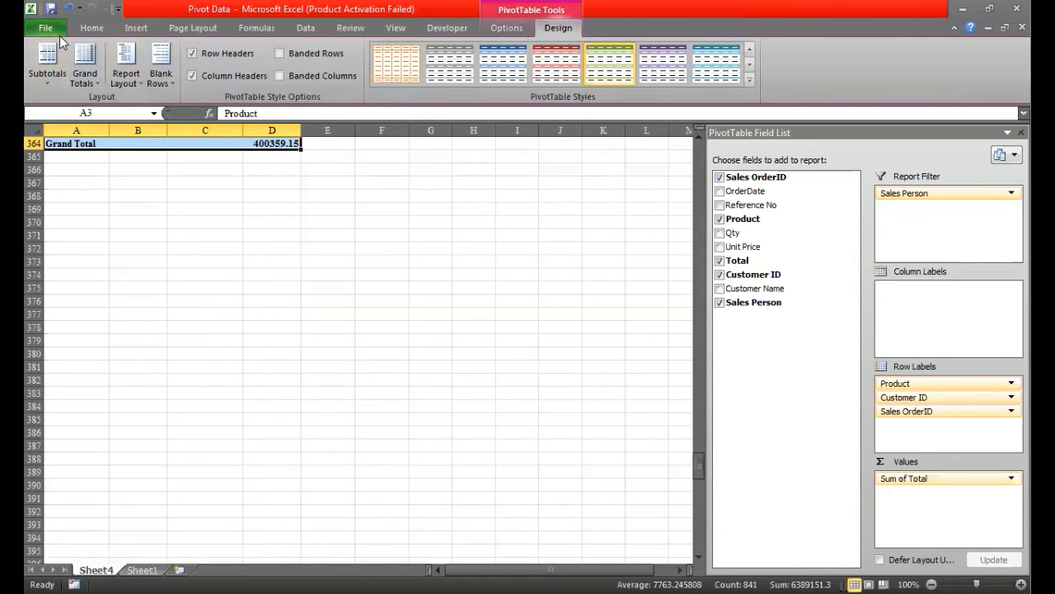
click(91, 27)
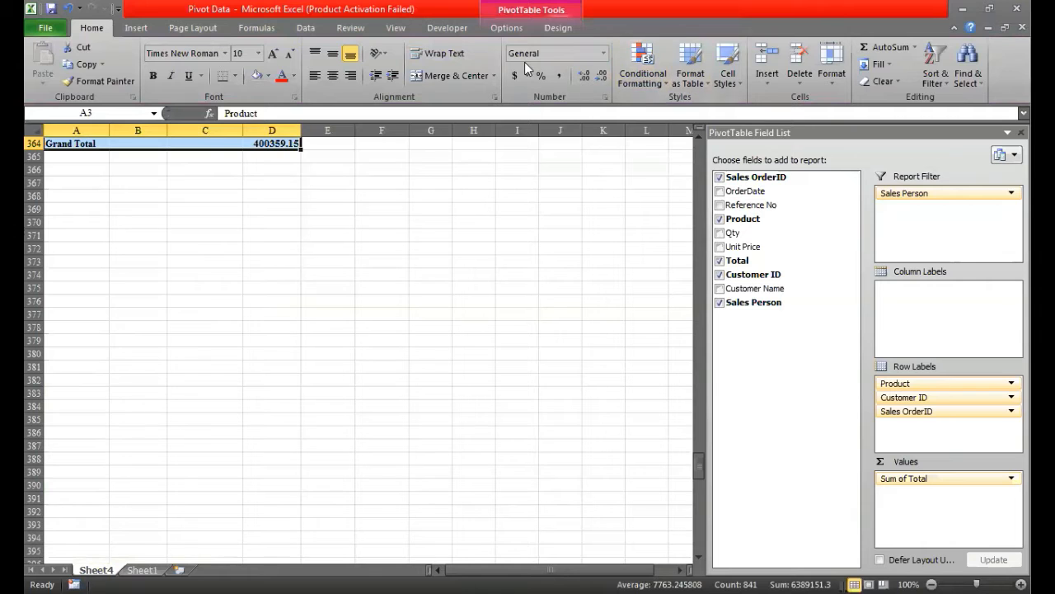
click(236, 77)
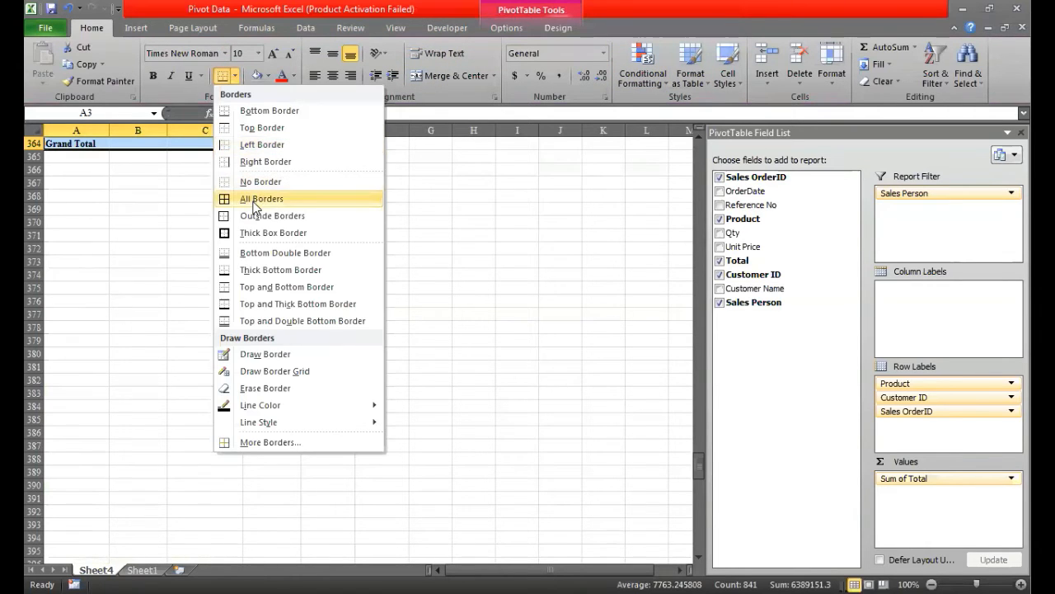
click(253, 199)
click(126, 222)
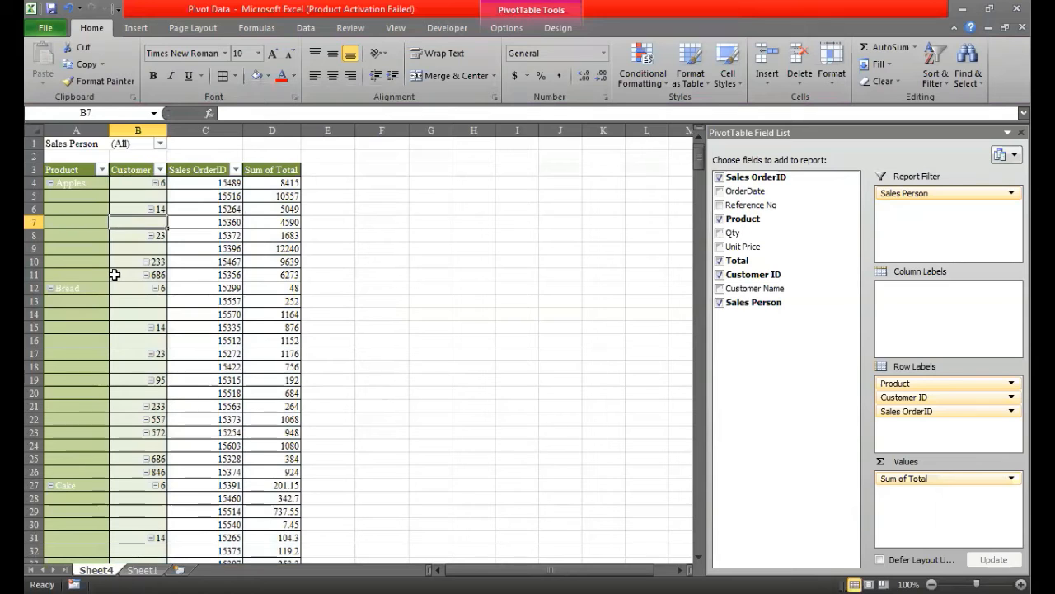
click(497, 28)
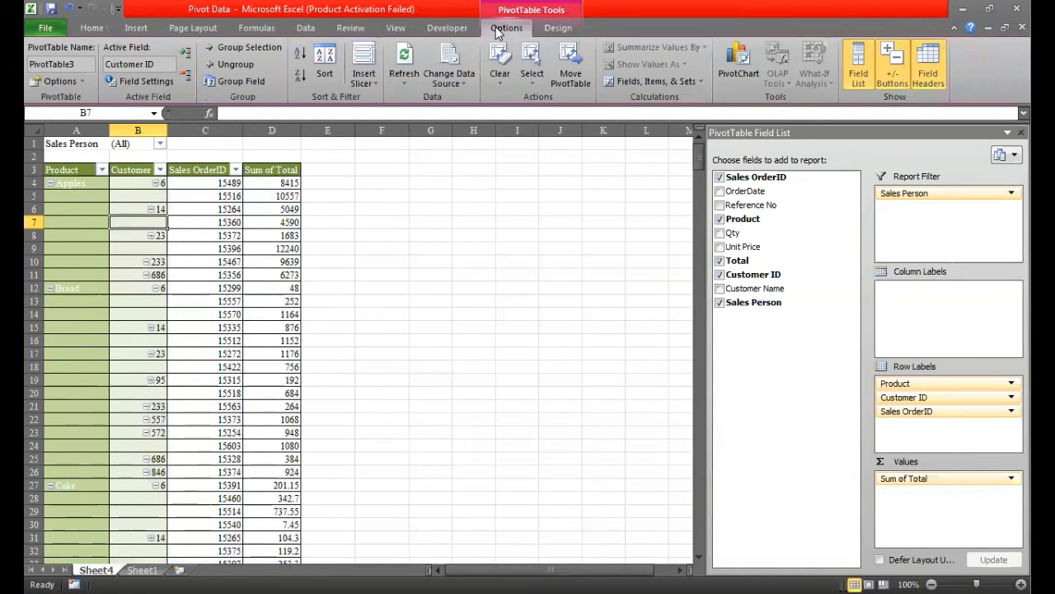
click(550, 29)
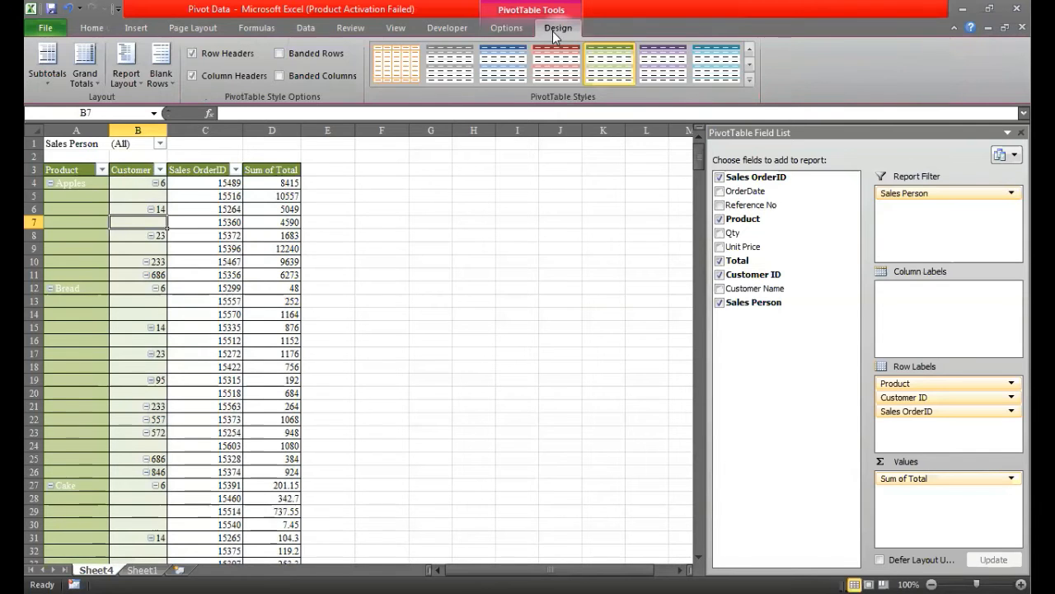
Turn the pivot table's grand totals off for rows and columns
click(74, 75)
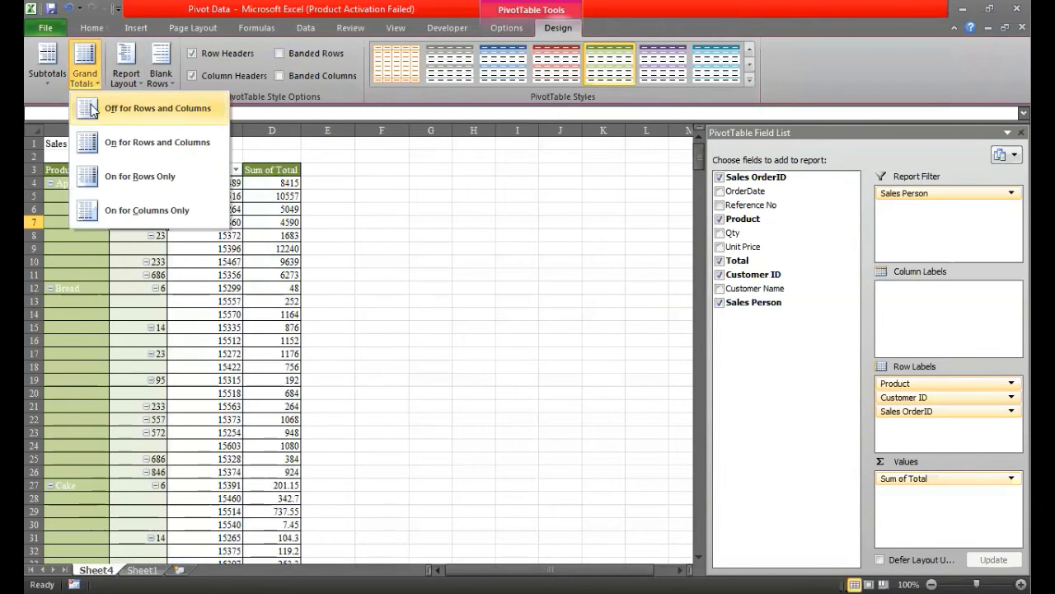
click(93, 114)
click(115, 273)
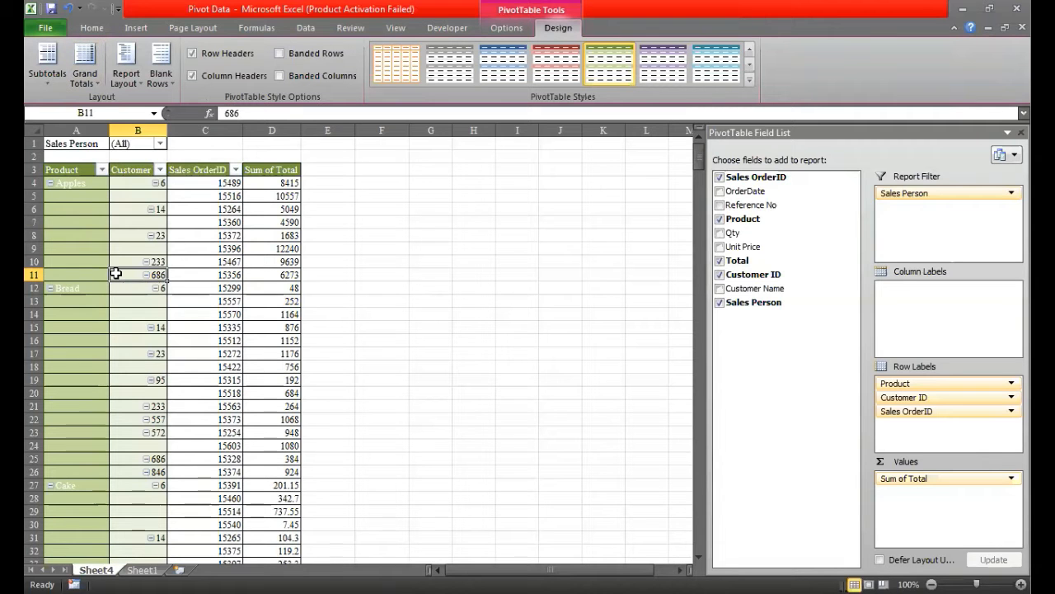
Go down the Product column to the end of the pivot table and check cells A364:D364 for a grand total
key(Left)
key(ctrl+Down)
key(ctrl+Down)
key(ctrl+Down)
key(ctrl+Down)
key(ctrl+Down)
key(ctrl+Down)
key(ctrl+Down)
key(ctrl+Down)
key(ctrl+Down)
key(ctrl+Down)
key(ctrl+Down)
key(ctrl+Down)
key(ctrl+Down)
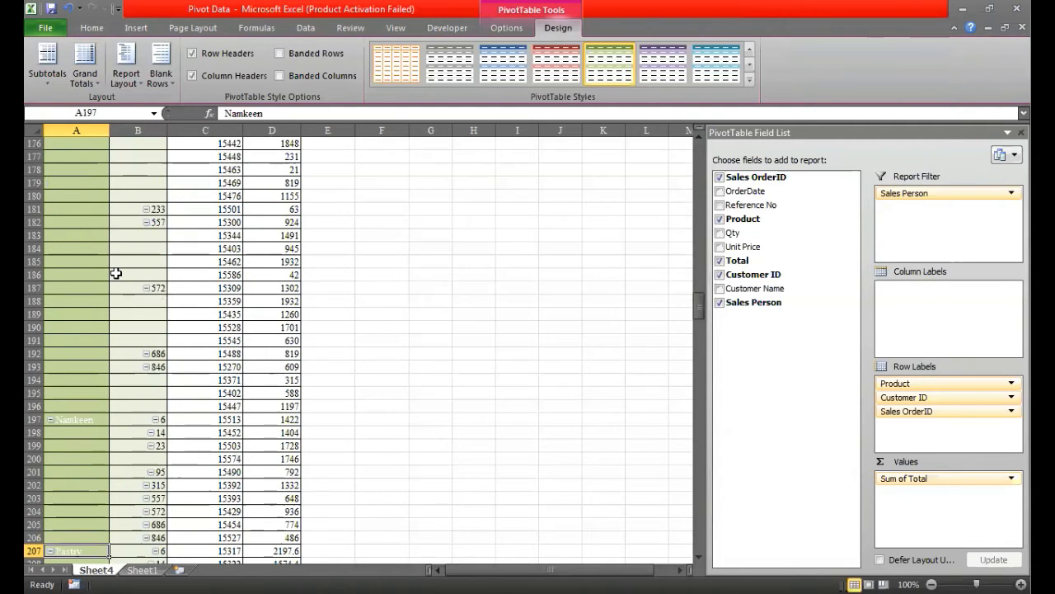
key(ctrl+Down)
key(ctrl+Up)
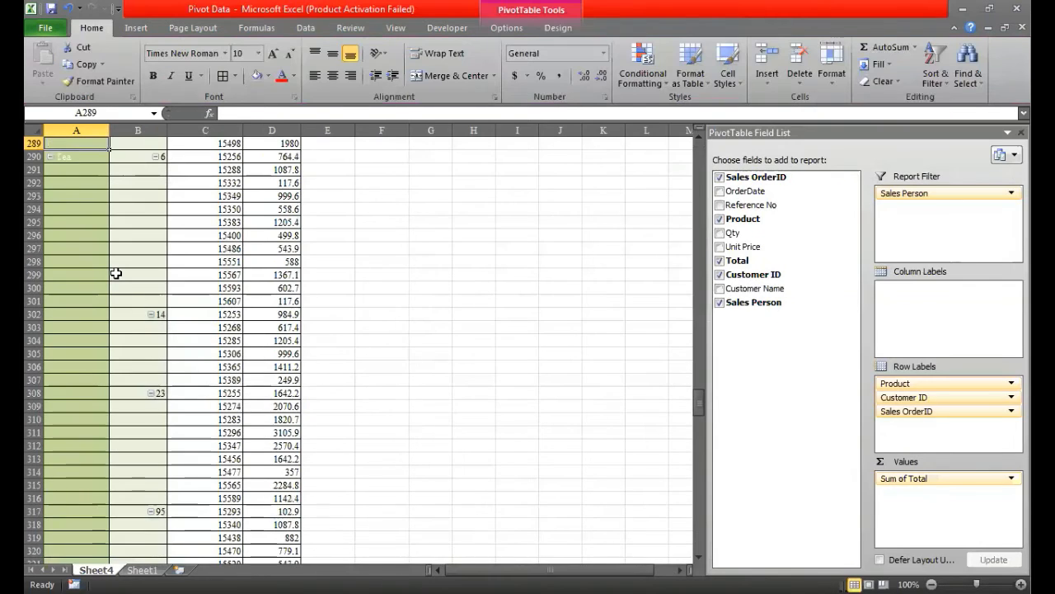
key(Down)
key(Down)
key(Down)
key(Down)
key(Down)
key(Down)
key(Down)
key(Down)
key(Down)
key(Down)
key(Down)
key(Down)
key(Down)
key(Down)
key(Down)
key(Down)
key(Down)
key(Down)
key(Down)
key(Down)
key(Down)
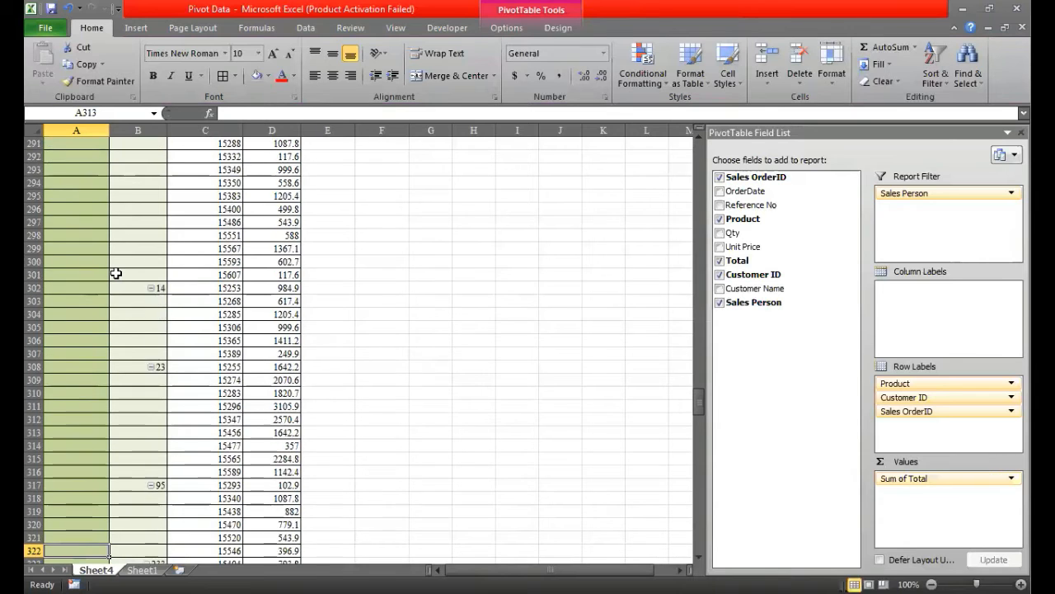
key(Down)
key(Down)
key(Down)
key(Down)
key(Down)
key(Down)
key(Down)
key(Down)
key(Down)
key(Down)
key(Down)
key(Down)
key(Down)
key(Down)
key(Down)
key(Down)
key(Down)
key(Down)
key(Down)
key(Down)
key(Up)
key(Up)
key(Up)
key(Up)
key(Up)
key(Up)
key(Up)
key(Up)
key(Up)
key(Up)
key(shift+Right)
key(shift+Right)
key(shift+Right)
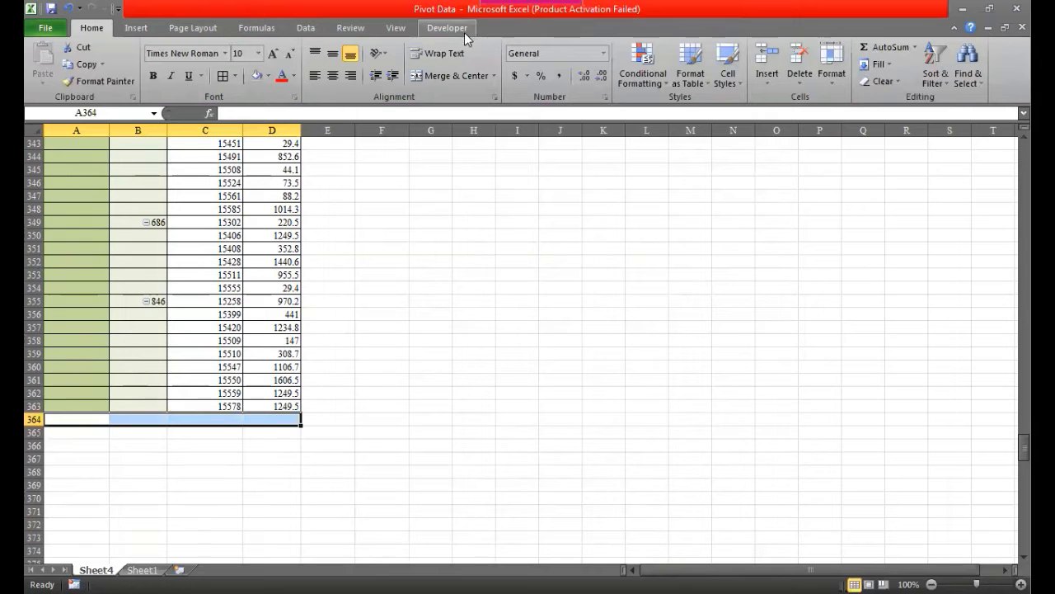
Turn the pivot table's grand totals on for rows and columns
click(75, 407)
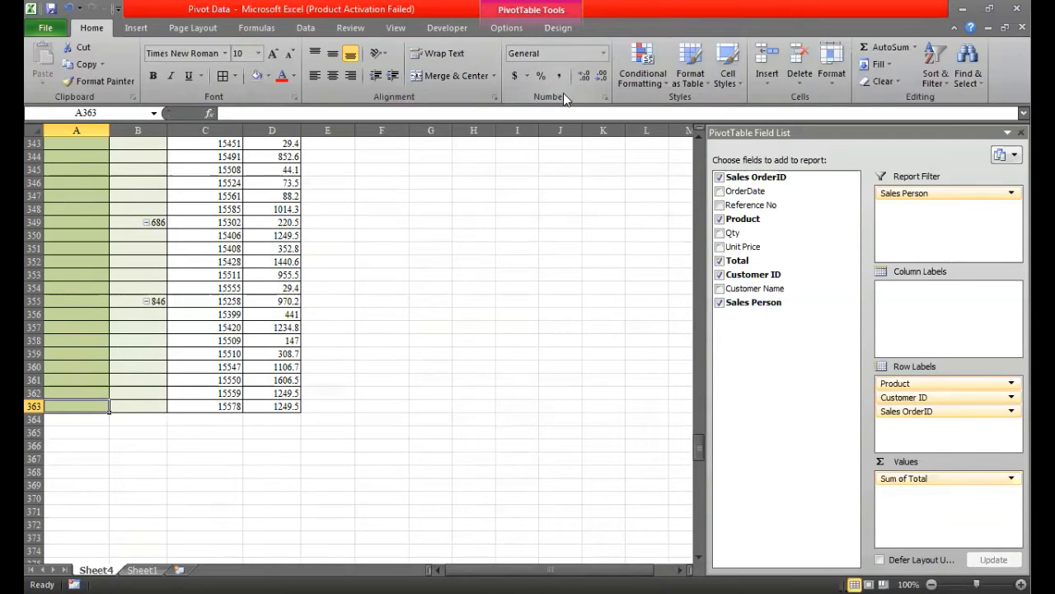
click(557, 28)
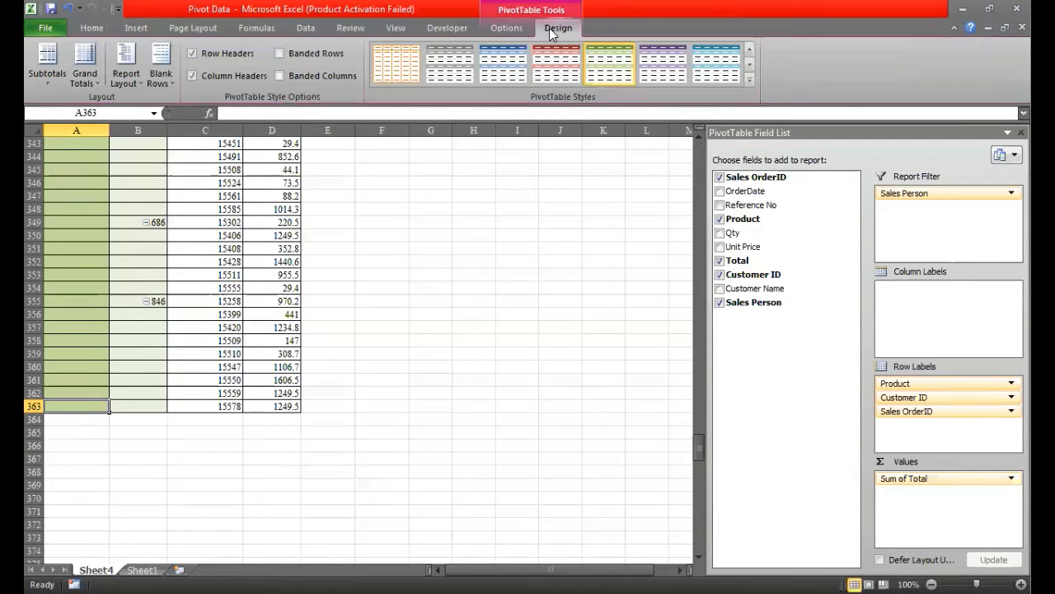
click(82, 81)
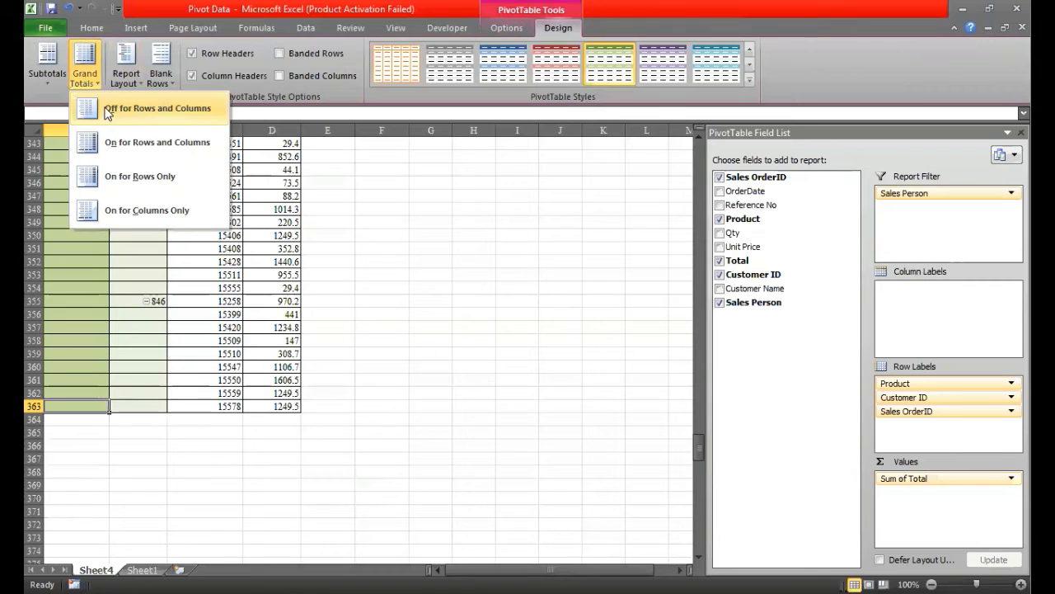
click(112, 145)
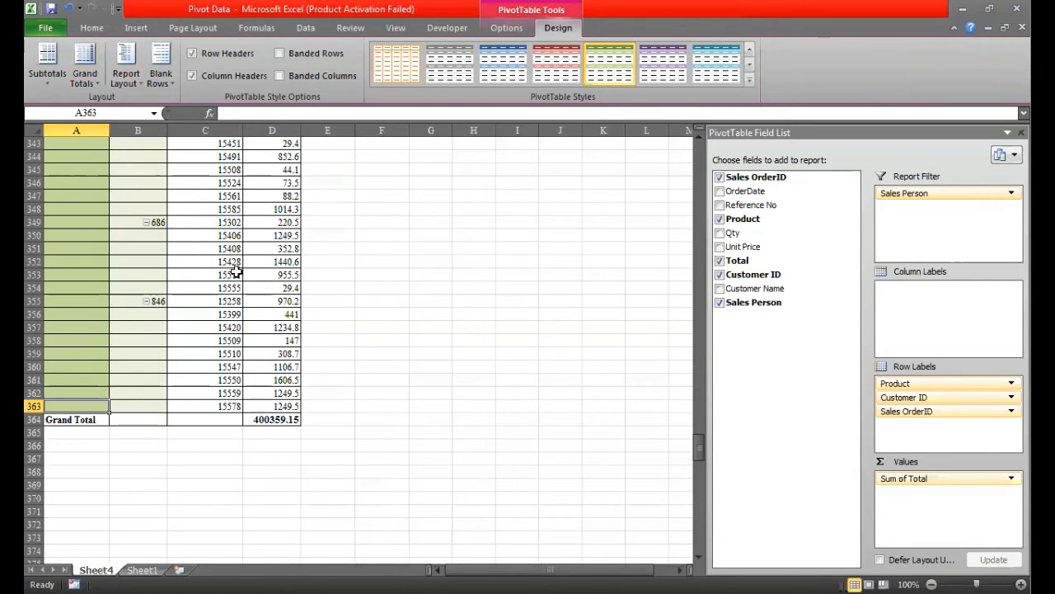
Enable merging and centering of cells with labels in the PivotTable options
click(492, 26)
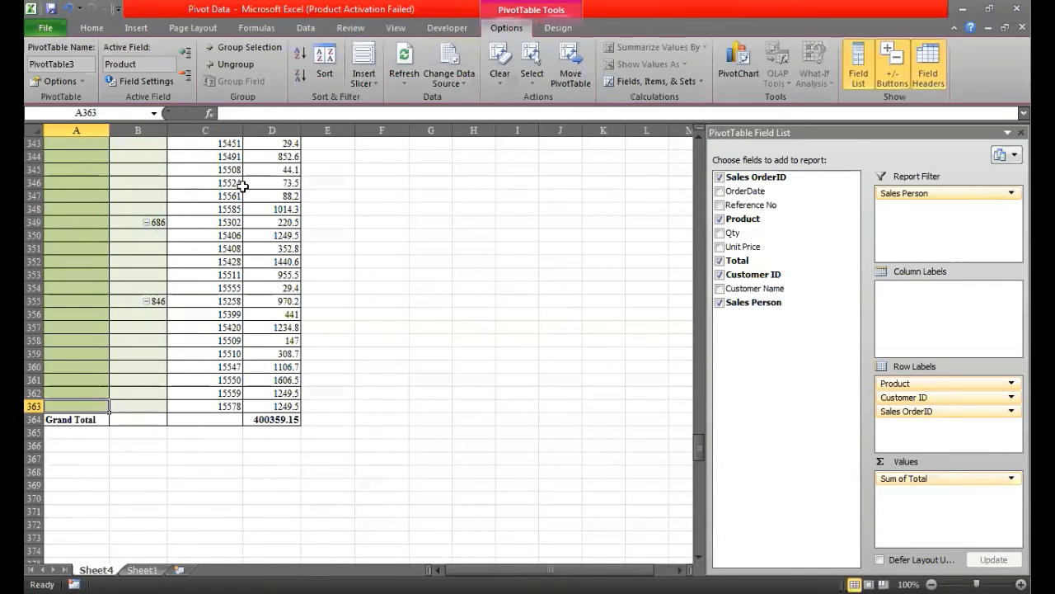
click(52, 84)
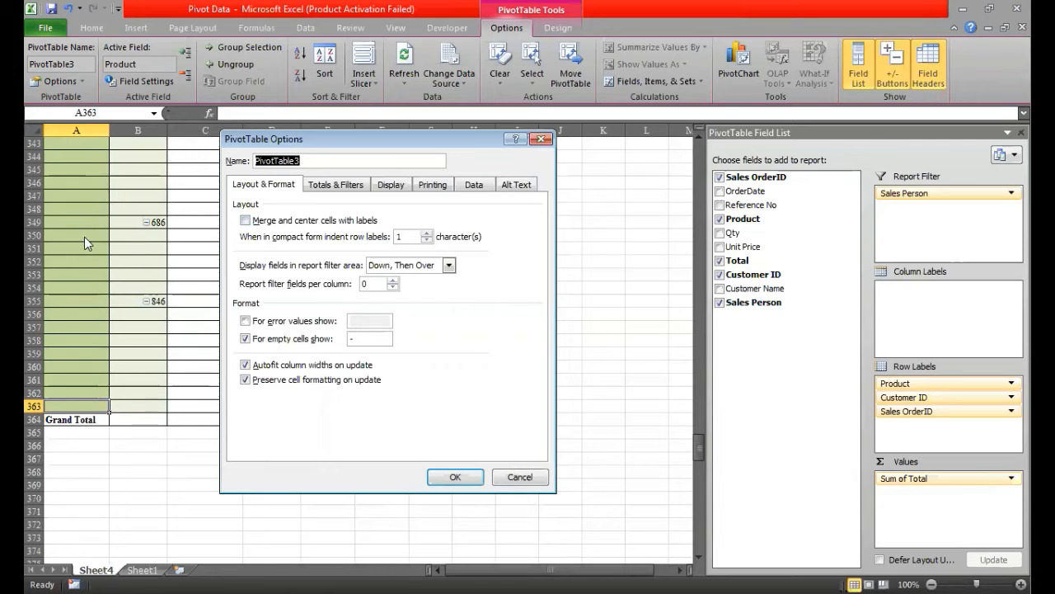
click(285, 221)
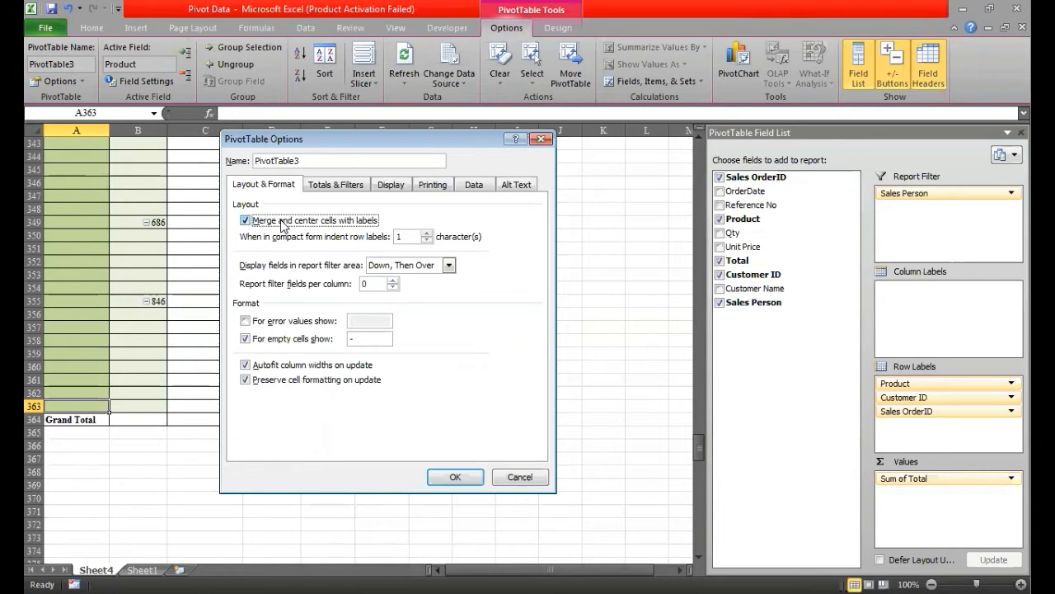
click(455, 477)
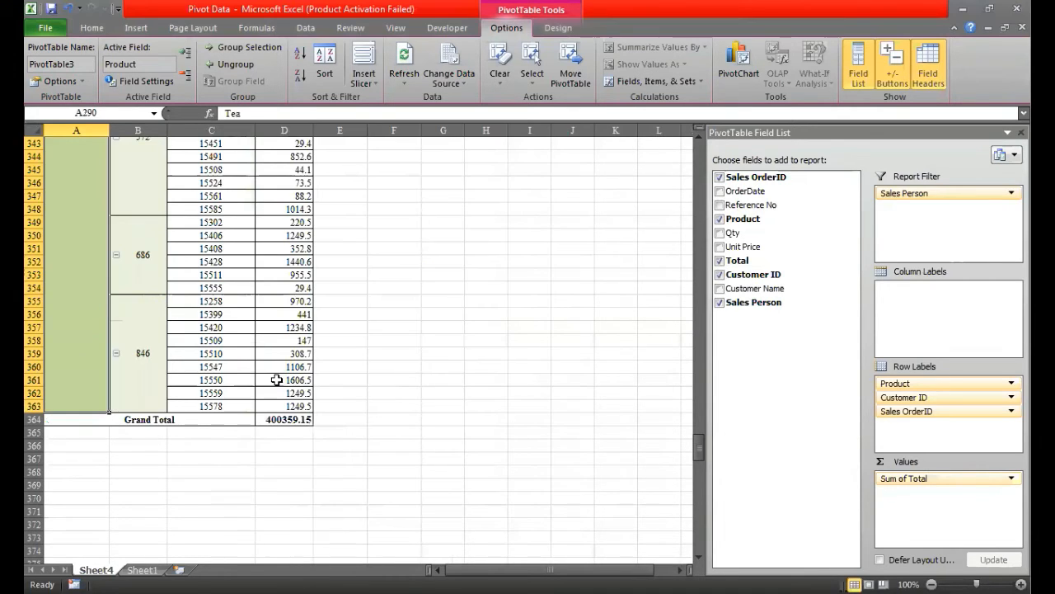
Go back up through the merged product labels to the Apples group in A4
click(274, 380)
key(ctrl+Left)
key(ctrl+Up)
key(ctrl+Up)
key(ctrl+Up)
key(ctrl+Up)
key(ctrl+Up)
key(ctrl+Up)
key(ctrl+Up)
key(ctrl+Up)
key(ctrl+Up)
key(ctrl+Up)
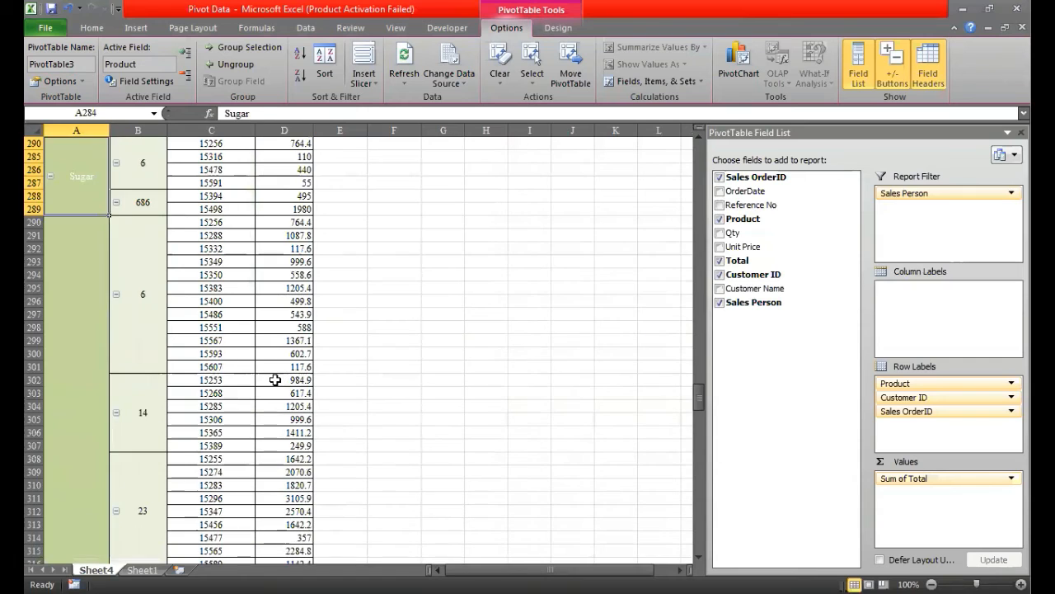
key(Down)
key(Down)
key(Down)
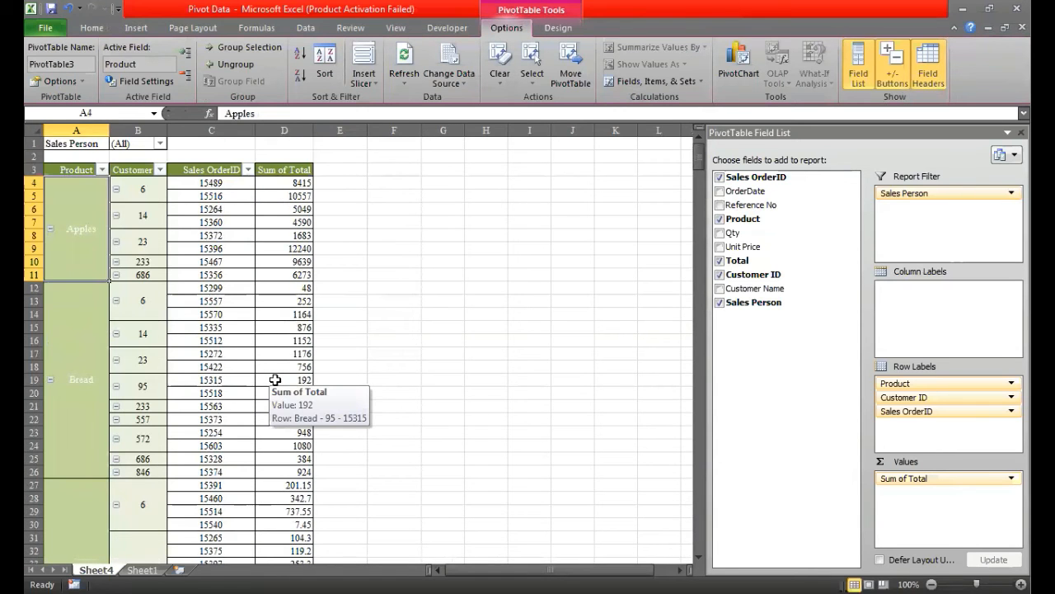
Examine the Apples group across all four columns and the order IDs belonging to its first customer
key(Right)
key(Left)
key(shift+Right)
key(shift+Right)
key(shift+Right)
key(shift+Right)
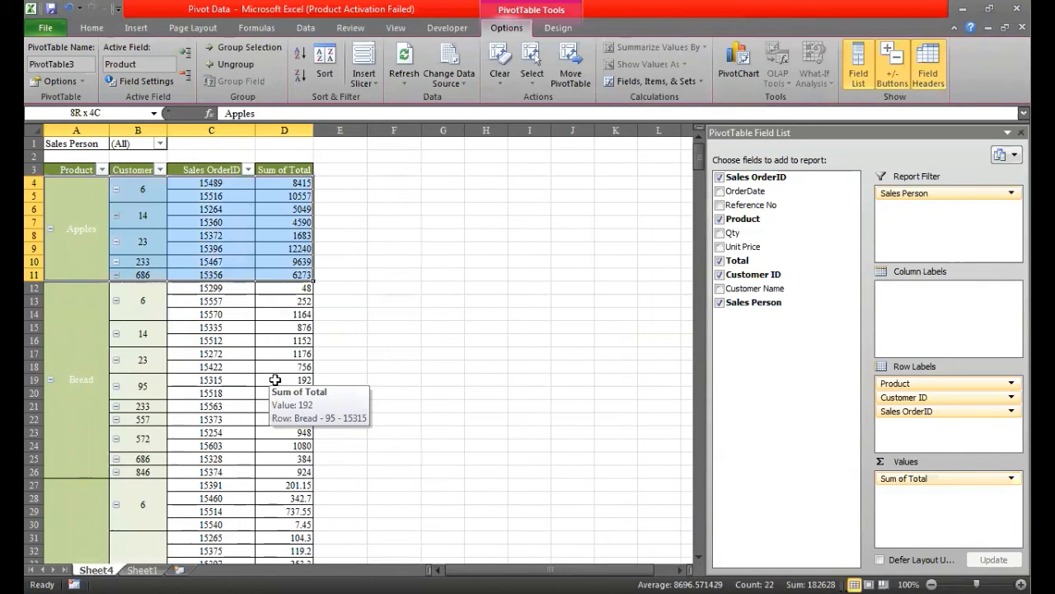
key(Right)
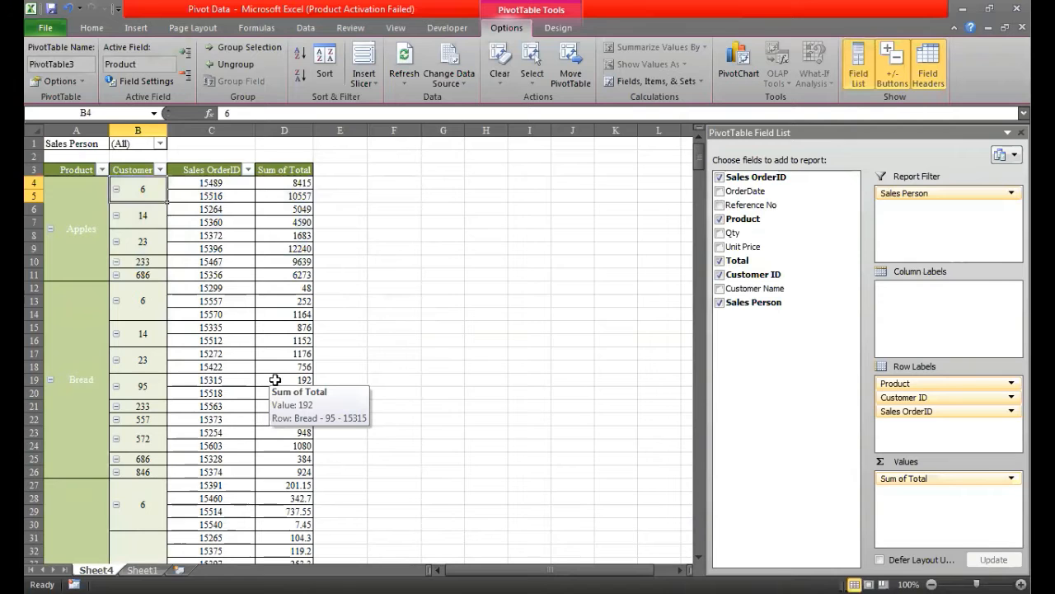
key(Right)
key(shift+Down)
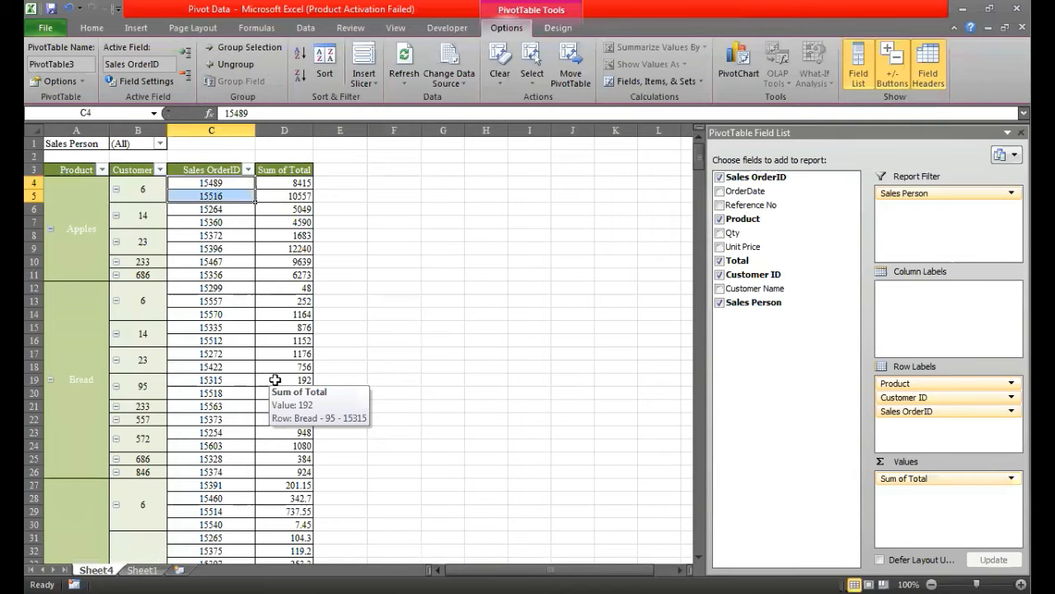
key(shift+Up)
Look through the merged customer ID labels in the Apples, Bread and Cake groups
key(Left)
key(Down)
key(Down)
key(Down)
key(Down)
key(Down)
key(Down)
key(Down)
key(Down)
key(Down)
key(Down)
key(Down)
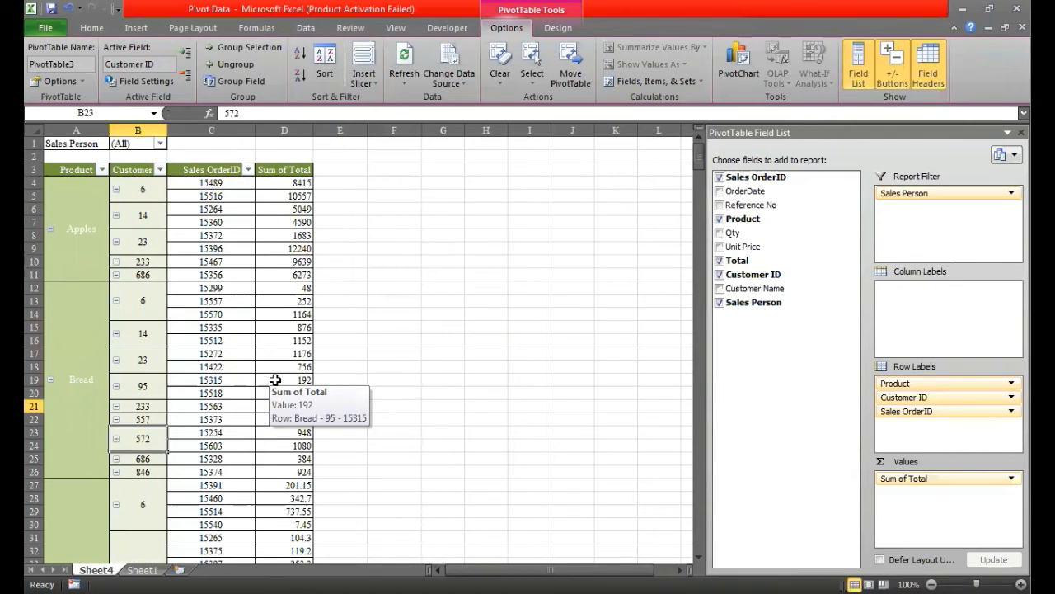
scroll(275, 379, down, 12)
key(Down)
key(Down)
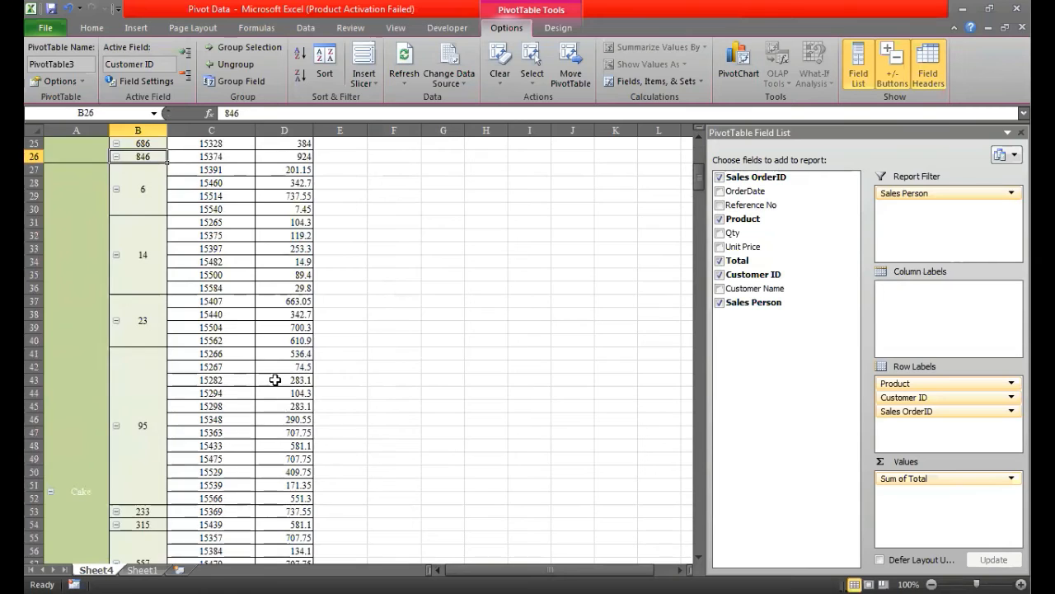
key(Up)
key(Up)
key(Up)
key(Up)
key(Up)
key(Up)
key(Up)
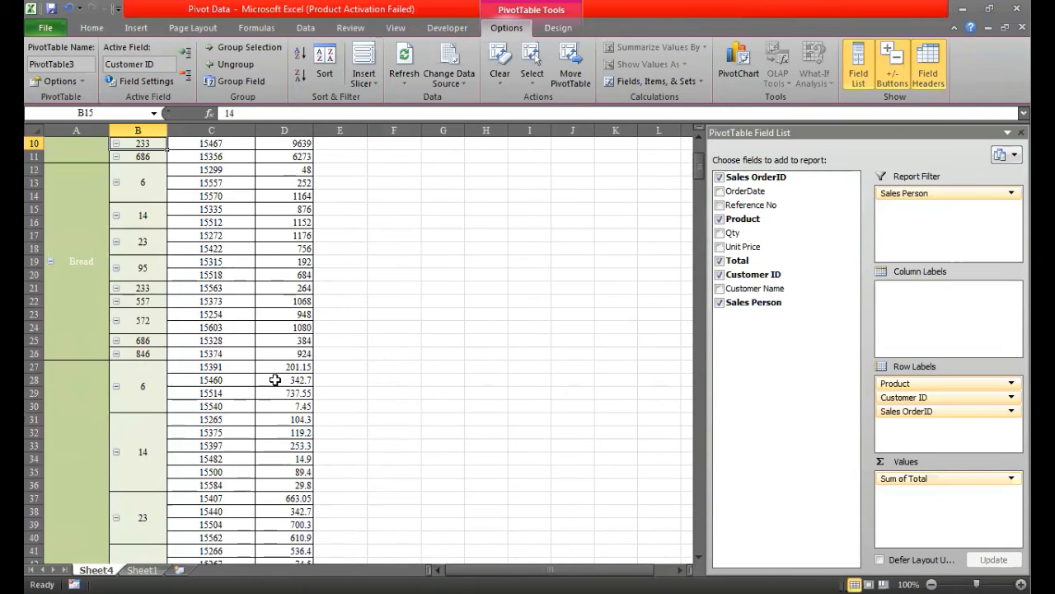
scroll(274, 379, up, 3)
key(Up)
key(Up)
key(Up)
key(Up)
key(Up)
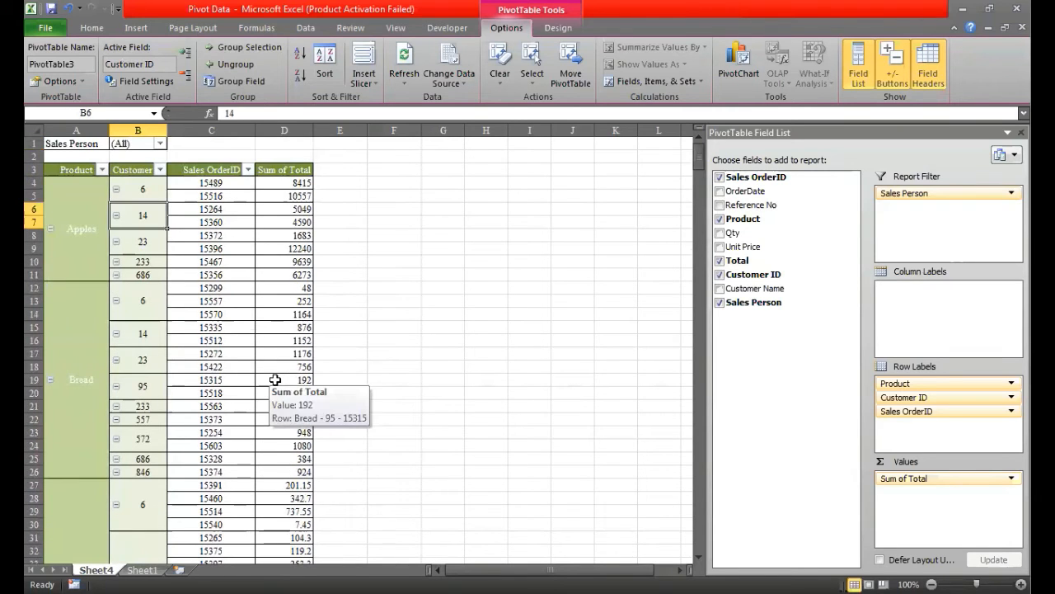
Hide the expand and collapse buttons in the pivot table
click(892, 66)
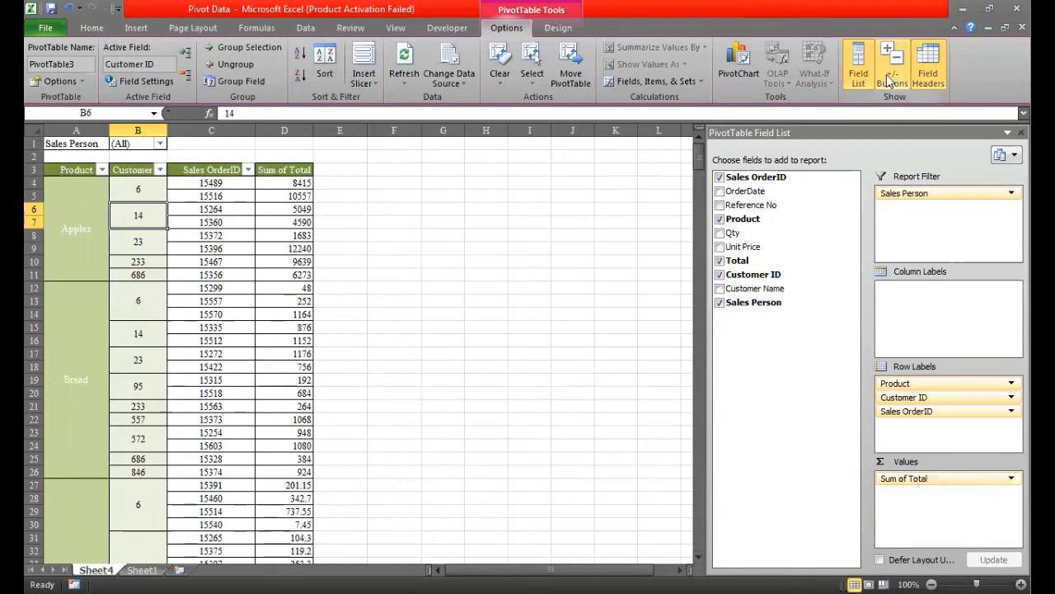
click(321, 300)
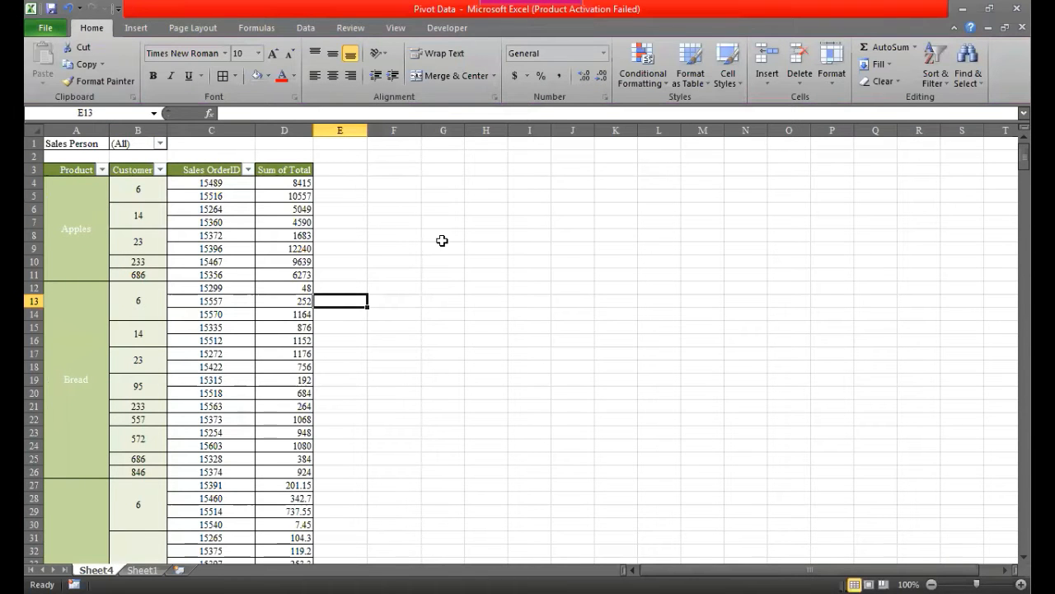
View the source data on Sheet1, starting from the Sales OrderID header in A1
click(141, 570)
click(191, 405)
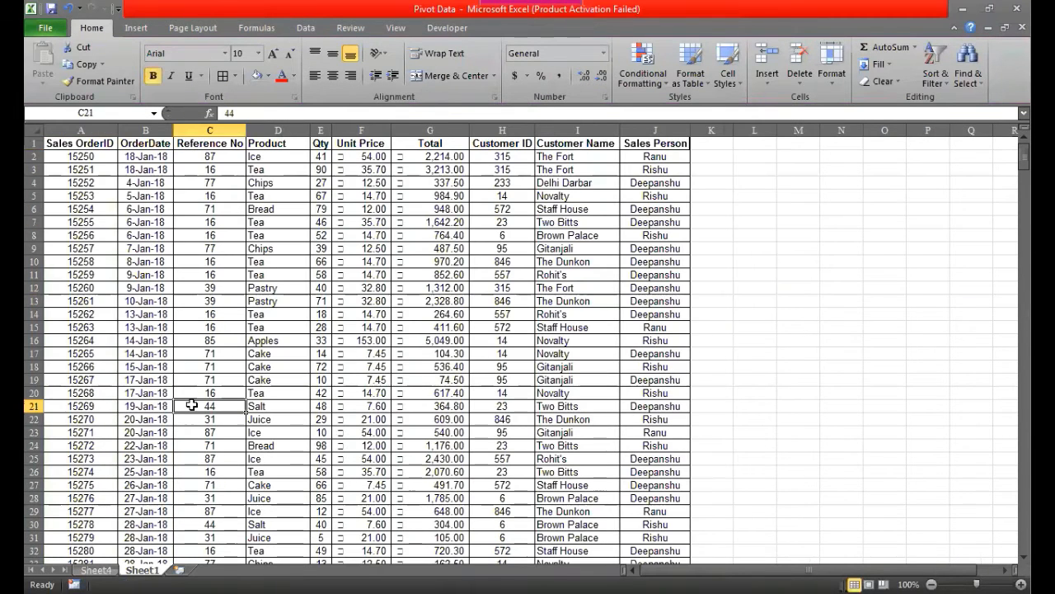
key(ctrl+Up)
key(ctrl+Left)
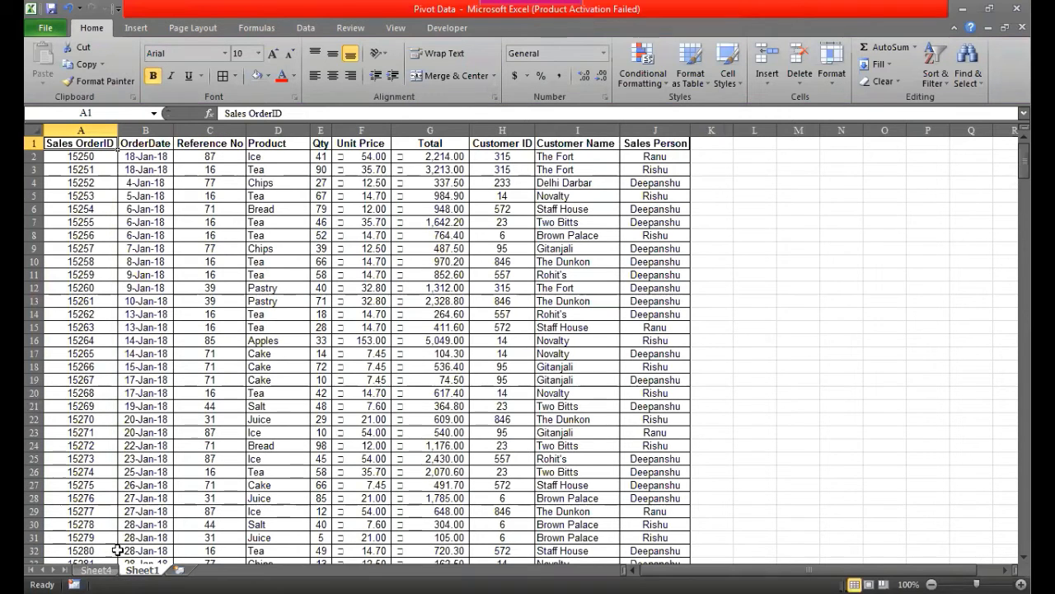
Return to the pivot table on Sheet4 and show all subtotals at the bottom of each group
click(95, 570)
click(139, 241)
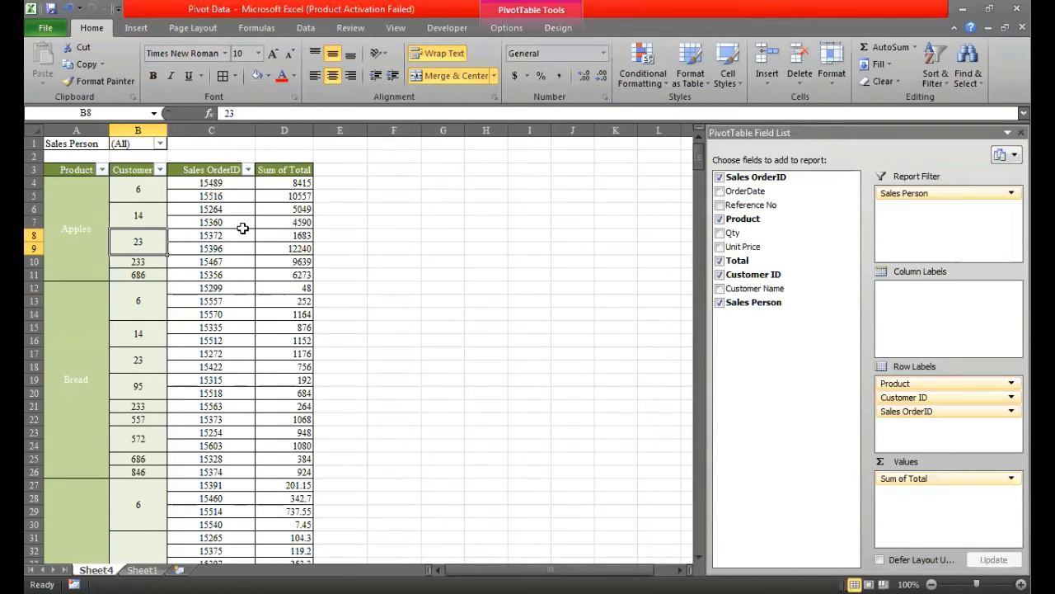
click(558, 27)
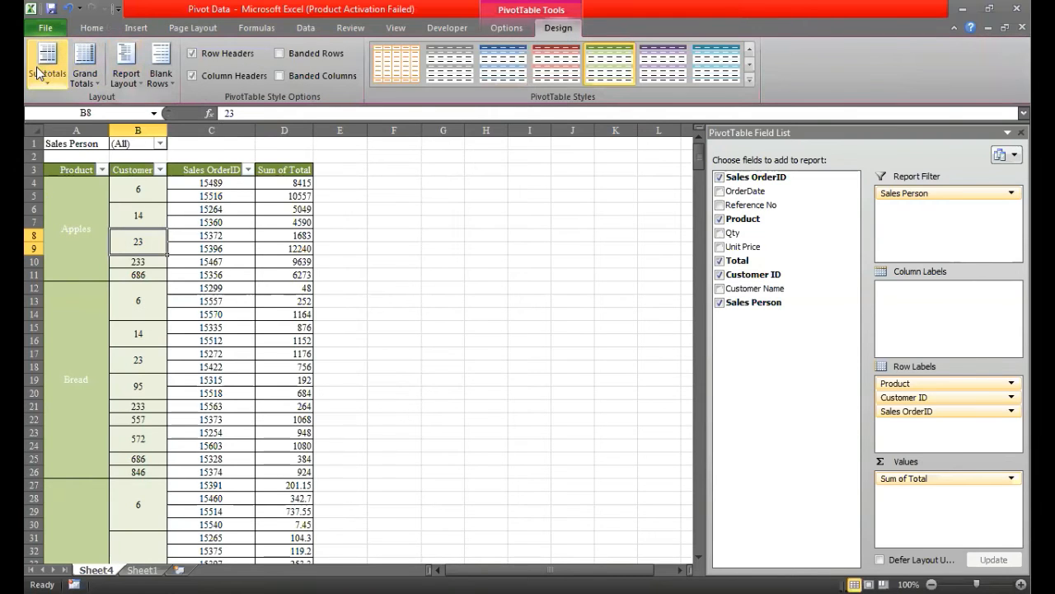
click(38, 73)
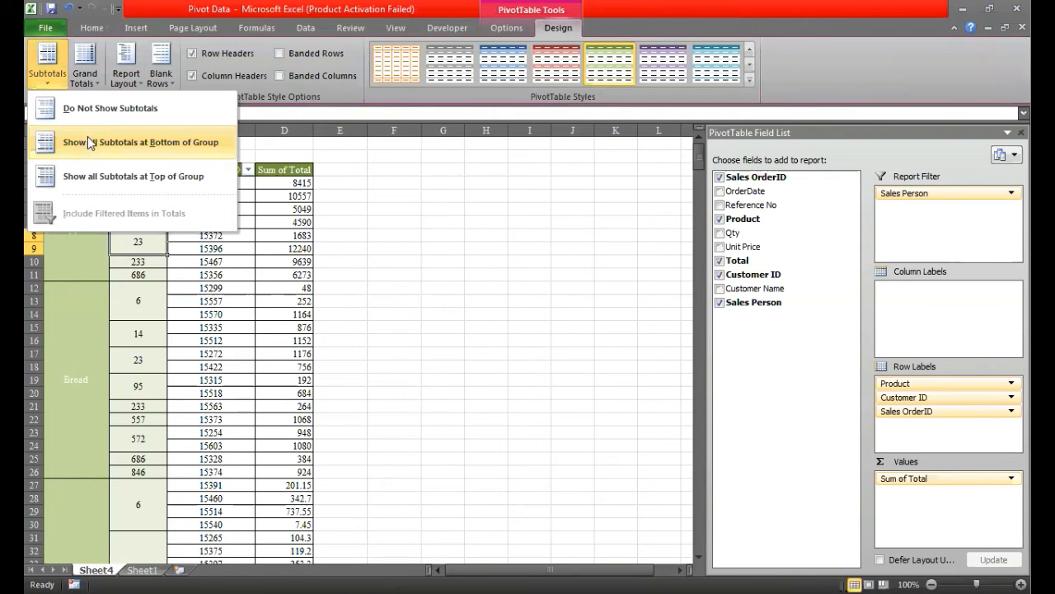
click(115, 142)
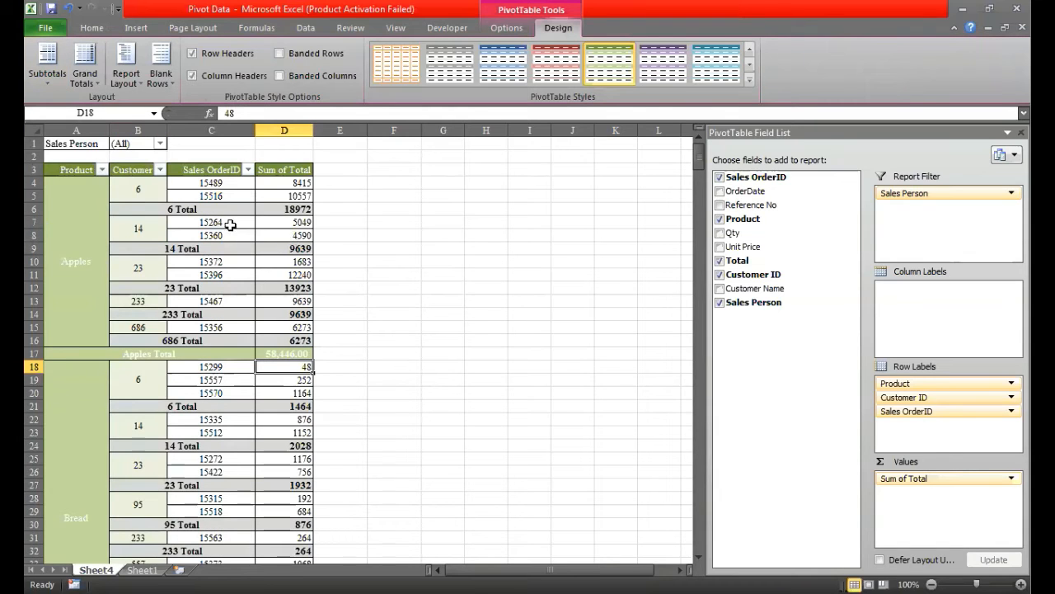
Examine the Apples product total and the customer subtotals, comparing them with the Product and Customer labels
click(214, 356)
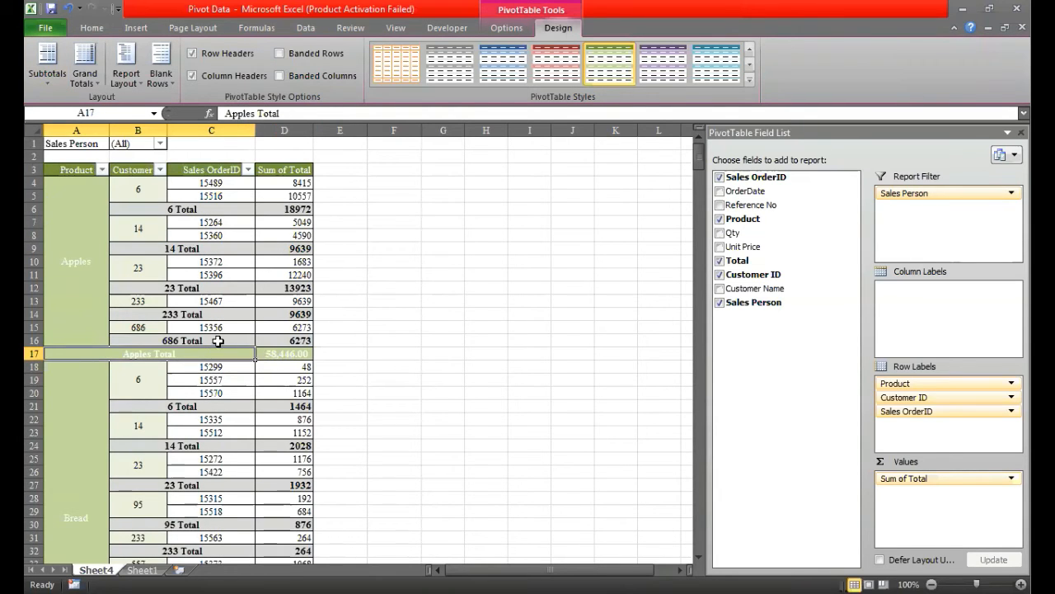
click(218, 340)
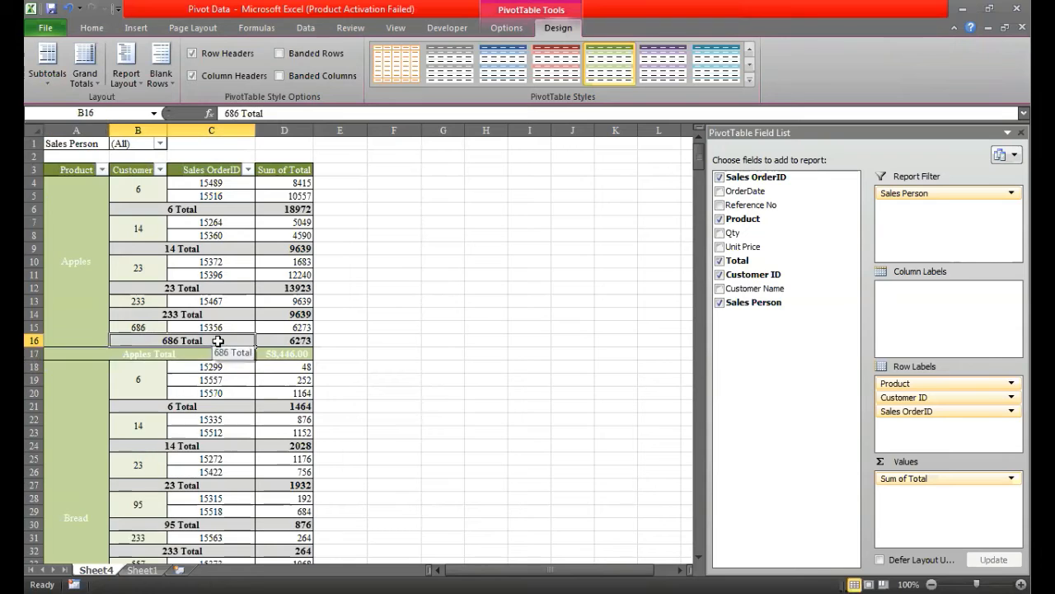
click(98, 192)
click(89, 169)
click(85, 243)
click(106, 354)
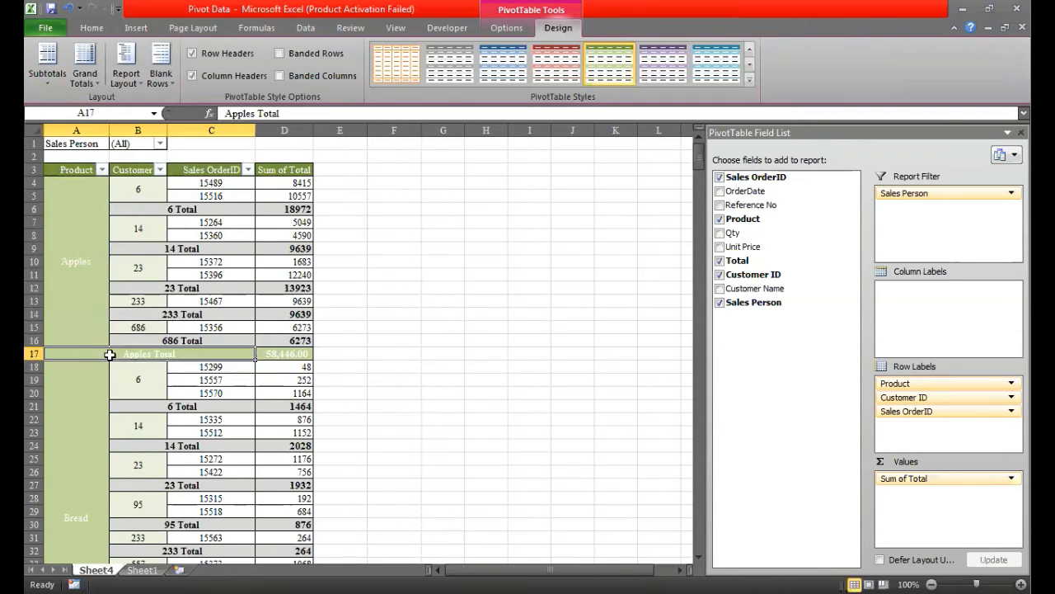
click(136, 185)
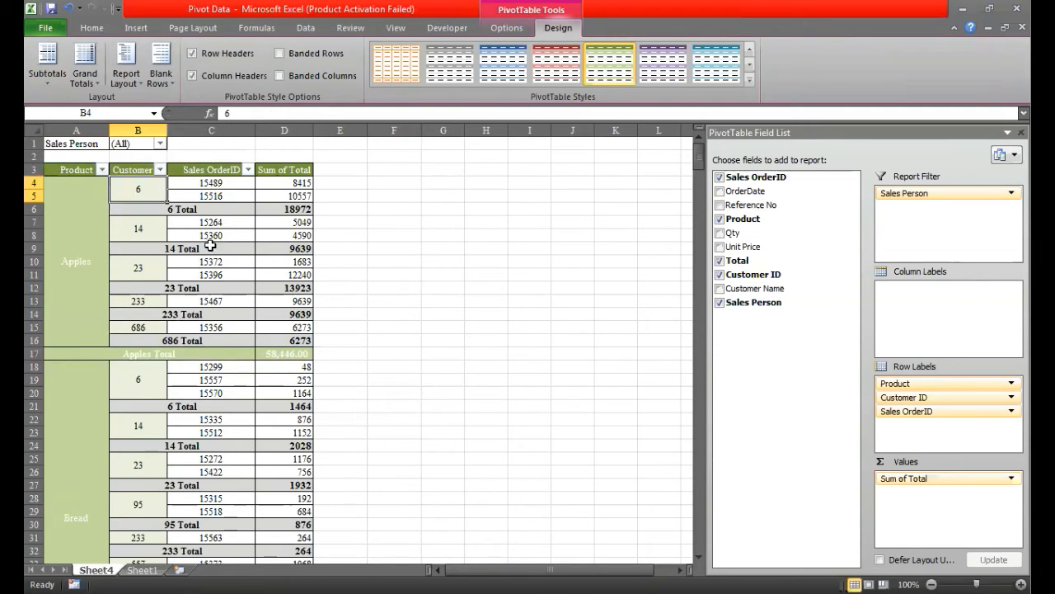
Try turning off the Customer ID subtotals from the 6 Total row in the Apples group
click(172, 207)
right_click(172, 207)
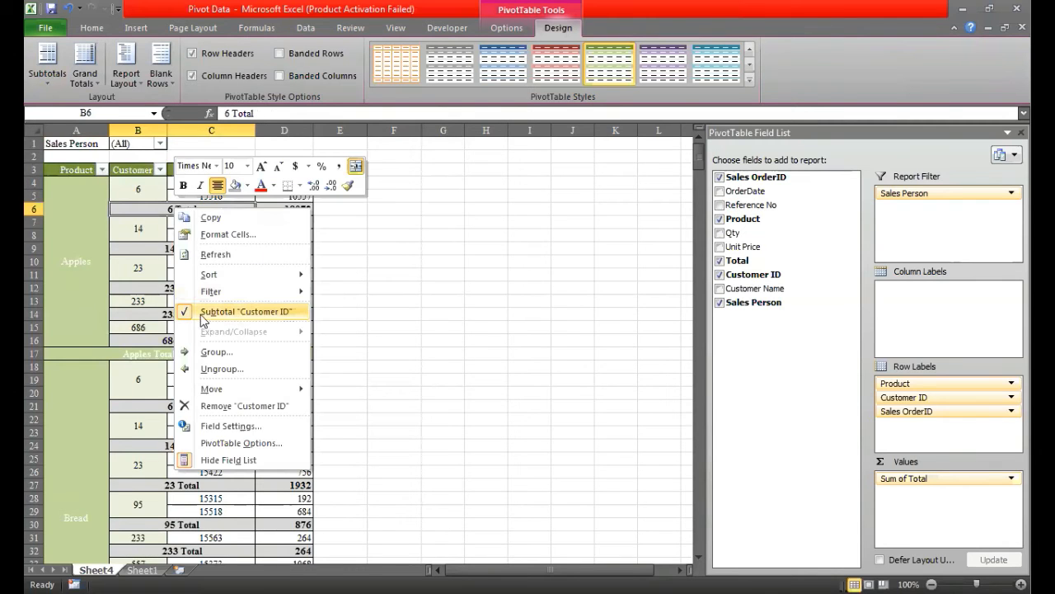
click(189, 312)
click(220, 394)
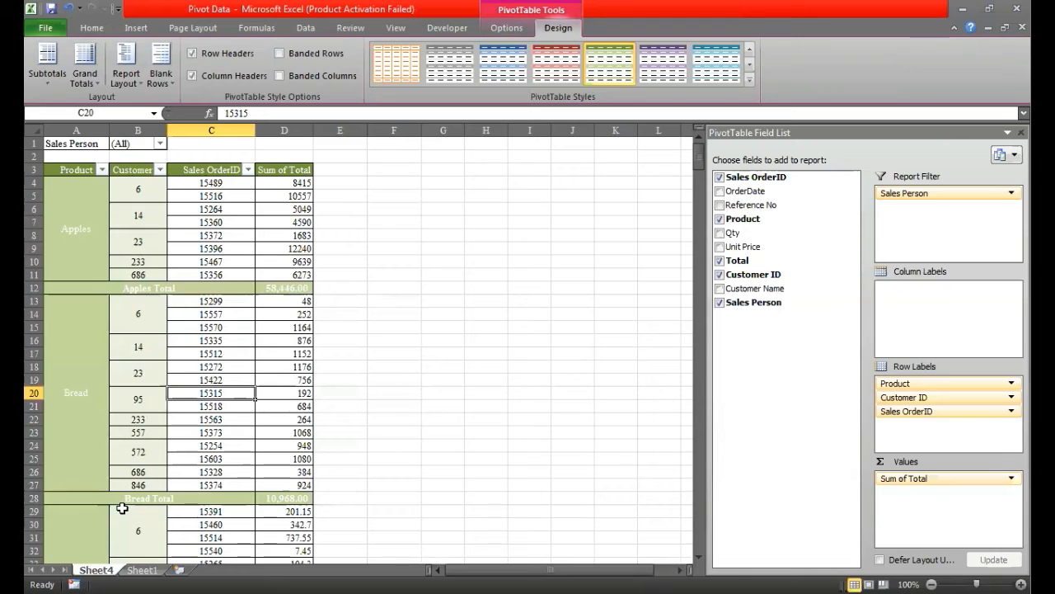
click(106, 291)
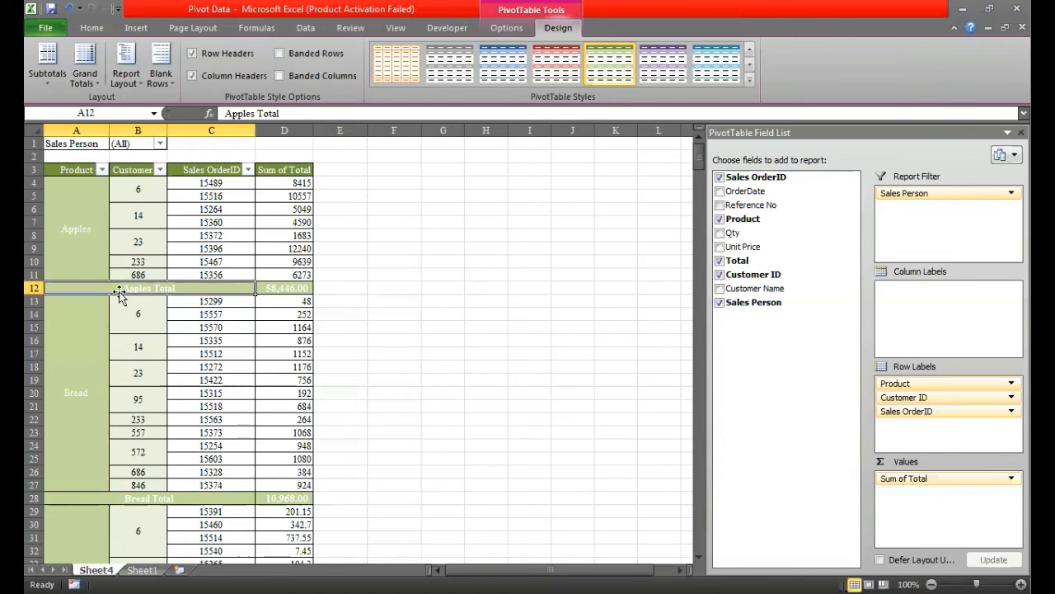
mouse_move(284, 294)
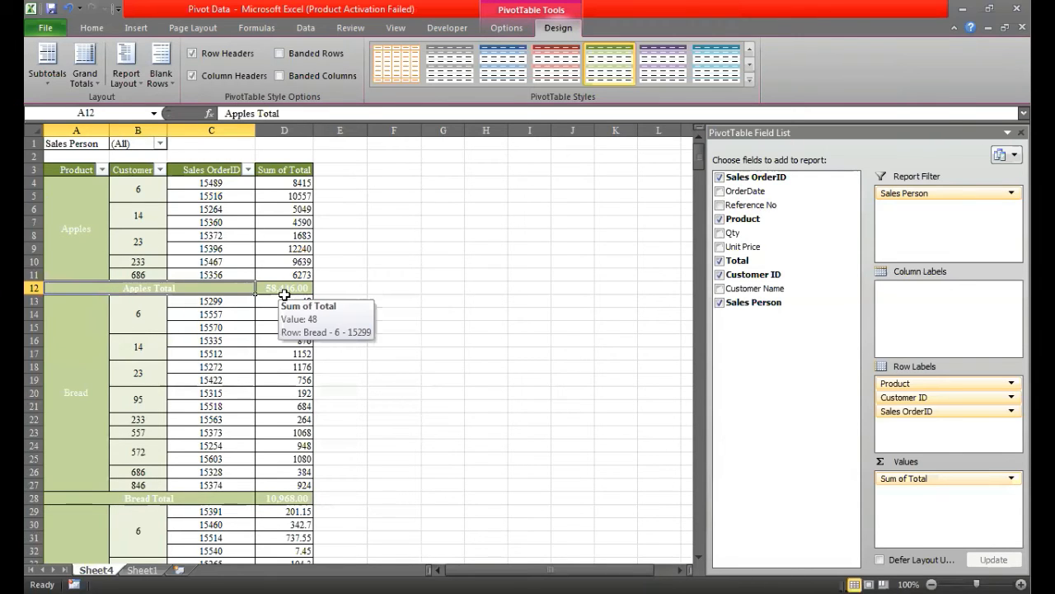
key(ctrl+z)
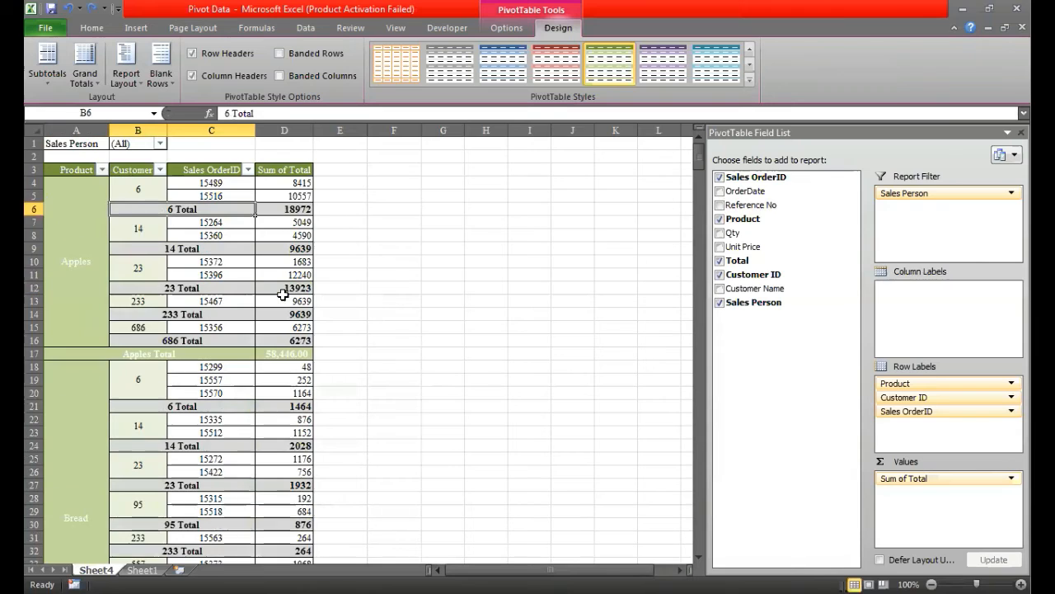
Turn off the Customer ID subtotals so that the pivot table keeps only the product totals
right_click(205, 209)
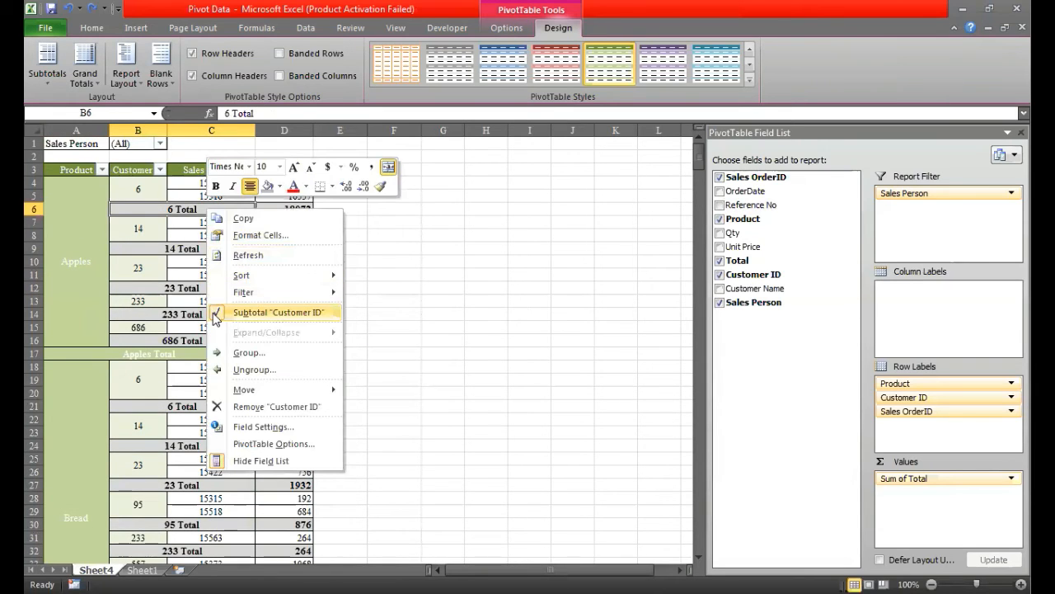
click(219, 313)
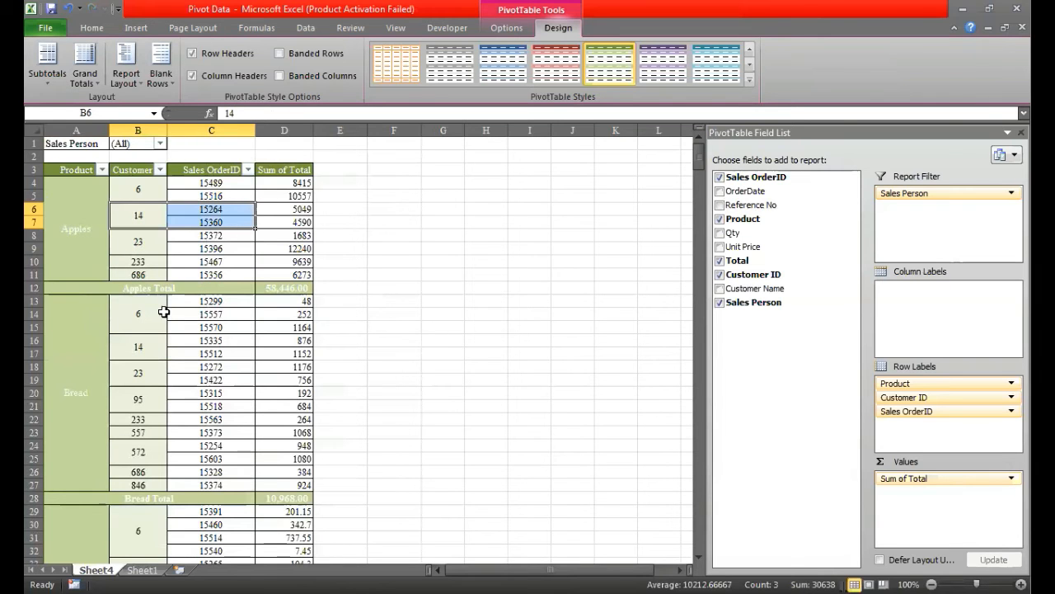
click(164, 314)
Examine the product total rows from Bread Total down to the Sugar group and back up to the pivot table's header
key(Left)
key(Down)
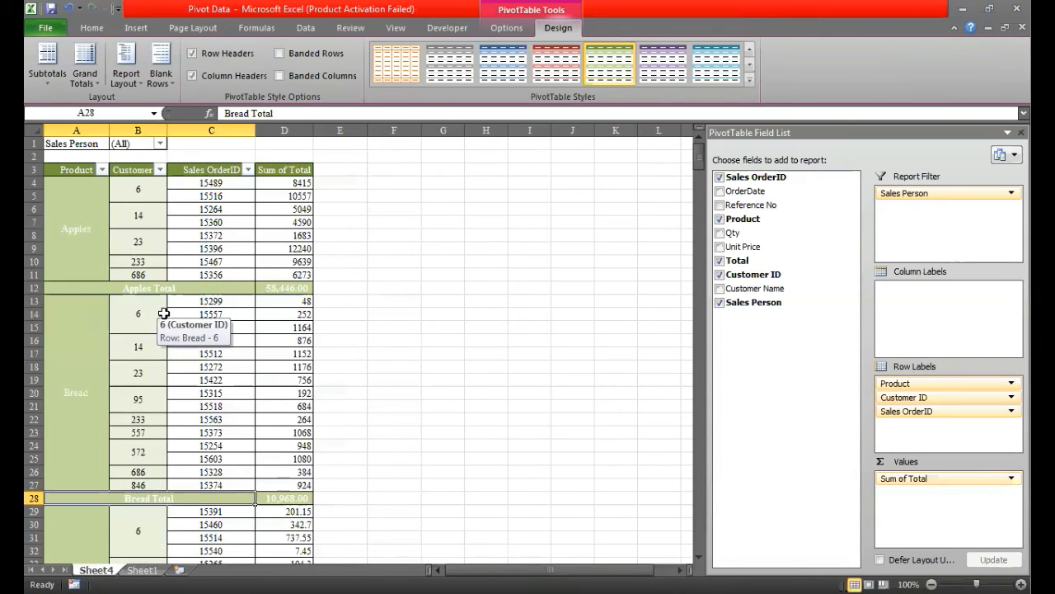
key(Down)
key(Down)
key(Down)
key(Down)
key(Down)
key(Down)
key(Down)
key(Down)
key(Down)
key(Down)
key(Down)
key(Down)
key(Down)
key(Down)
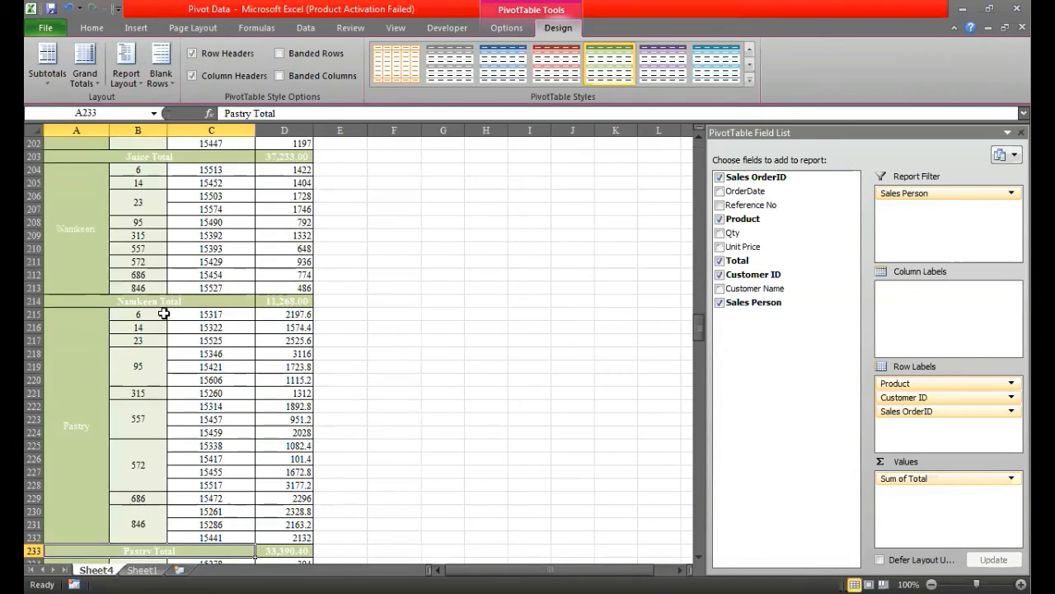
key(Up)
key(Up)
key(Up)
key(Up)
key(Up)
key(Up)
key(Up)
key(Up)
key(Up)
key(Up)
key(Up)
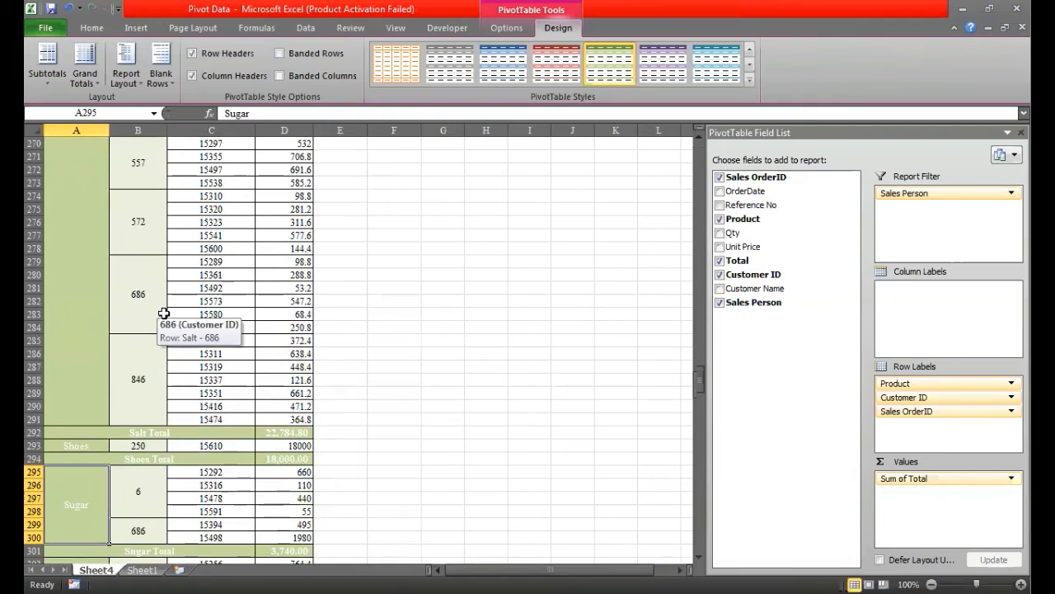
key(Up)
key(Up)
key(Up)
key(Up)
key(Up)
key(Up)
key(Up)
key(Up)
key(Up)
key(Up)
key(Up)
key(Down)
key(Down)
key(Right)
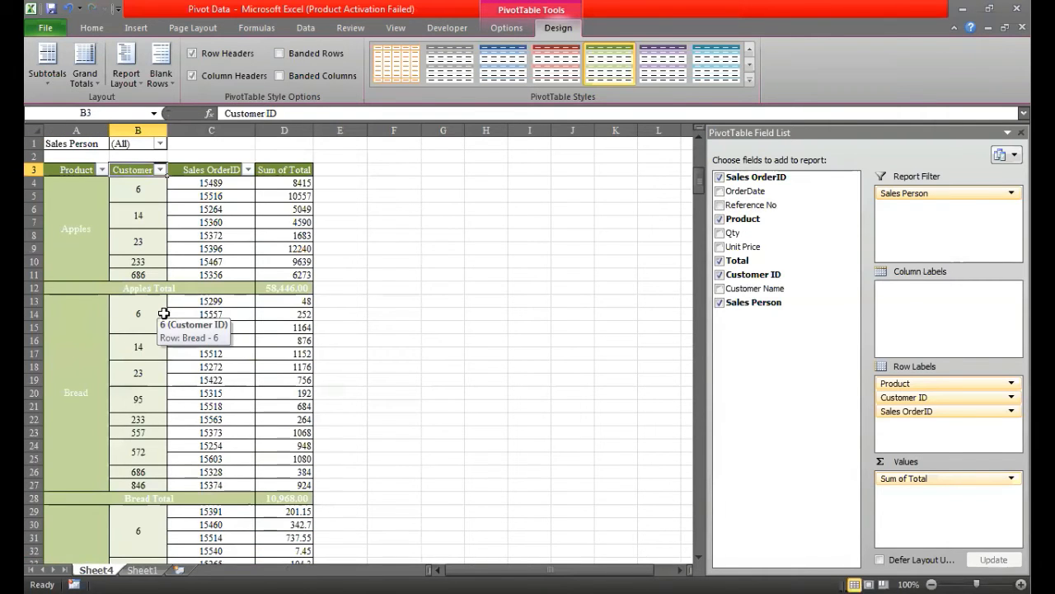
Examine the Sum of Total values and the merged product labels in the Apples and Bread groups
key(Right)
key(Right)
key(Down)
key(Down)
key(Down)
key(Down)
key(Down)
key(Down)
key(Down)
key(Down)
key(Down)
key(Down)
key(Left)
key(Left)
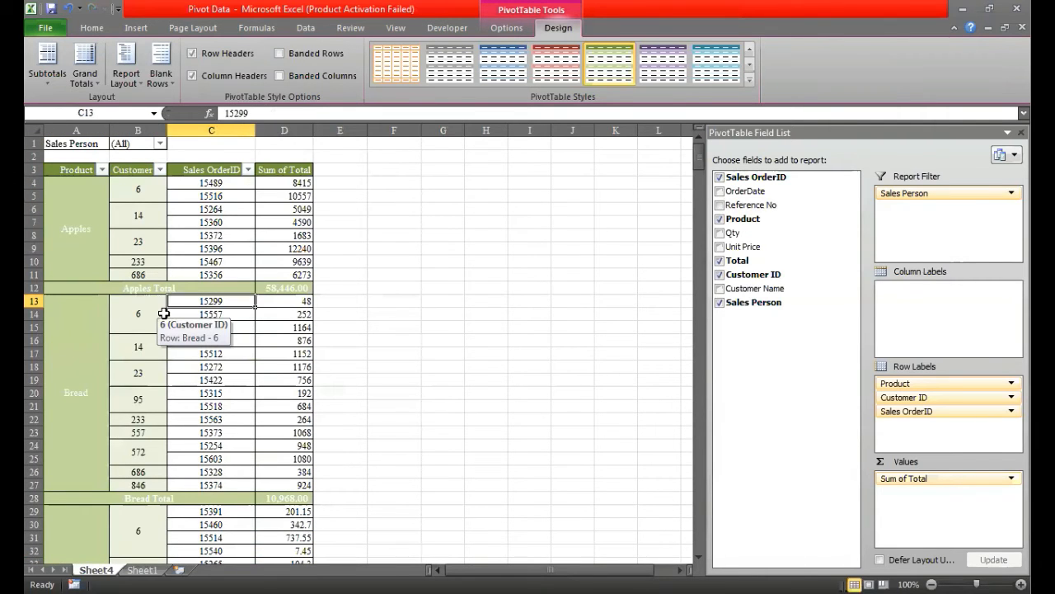
key(Left)
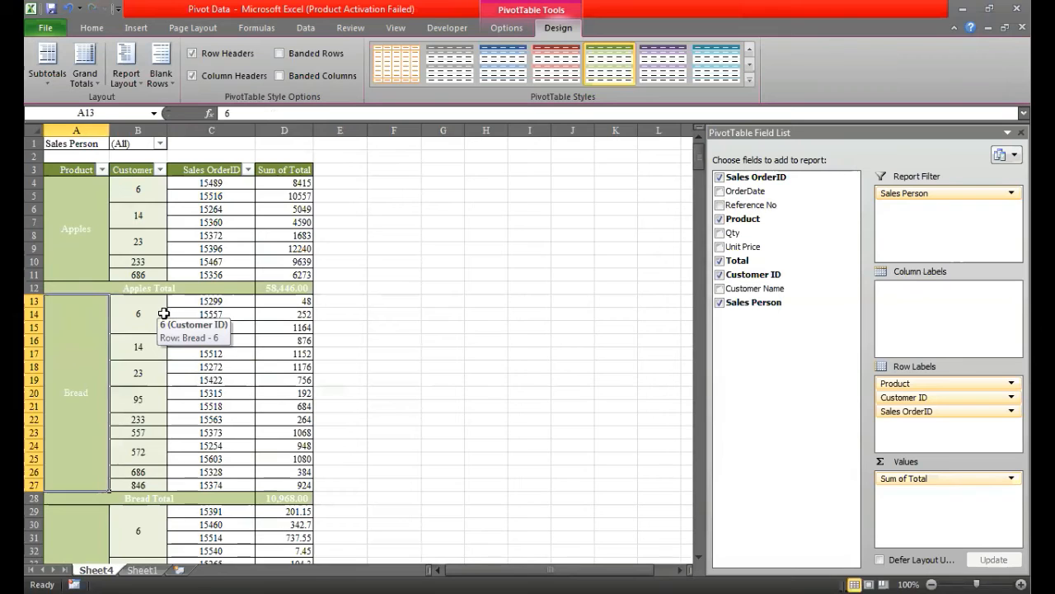
key(Up)
key(Up)
key(Up)
key(Down)
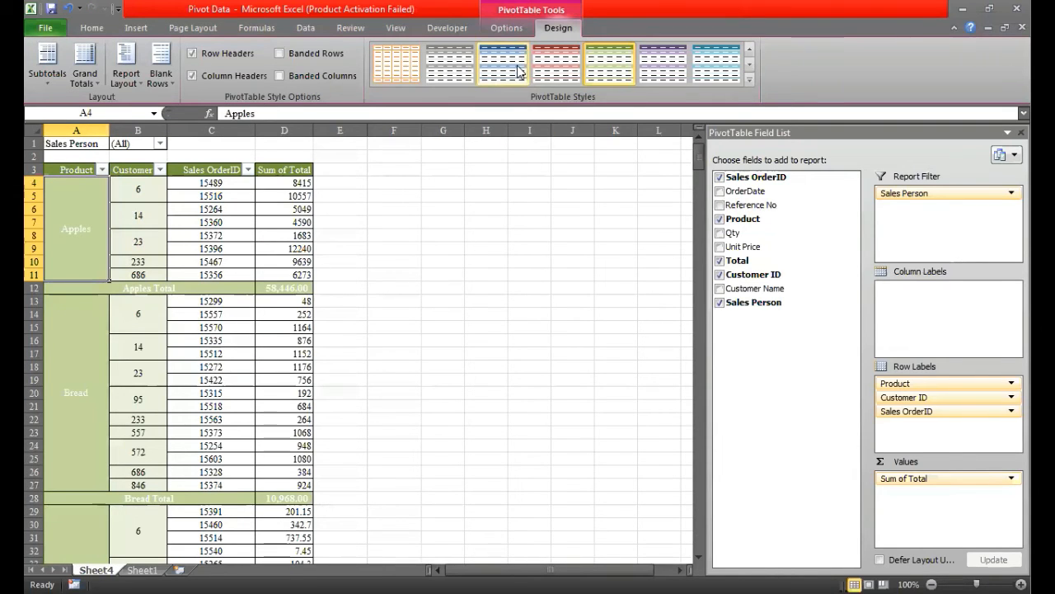
Insert a blank line after each item in the pivot table and inspect the blank rows around the Apples group
click(511, 30)
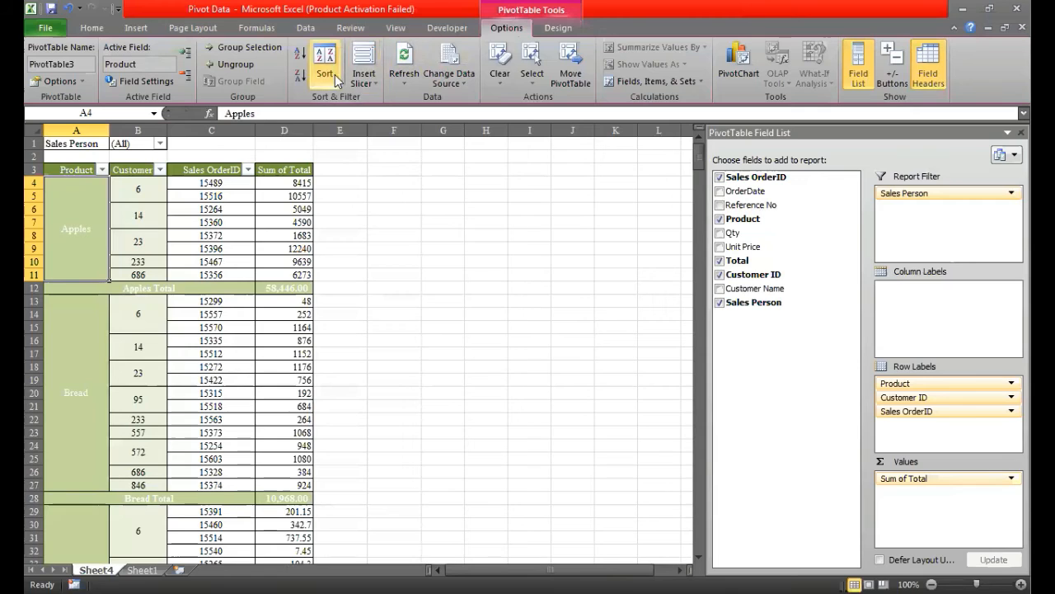
click(561, 30)
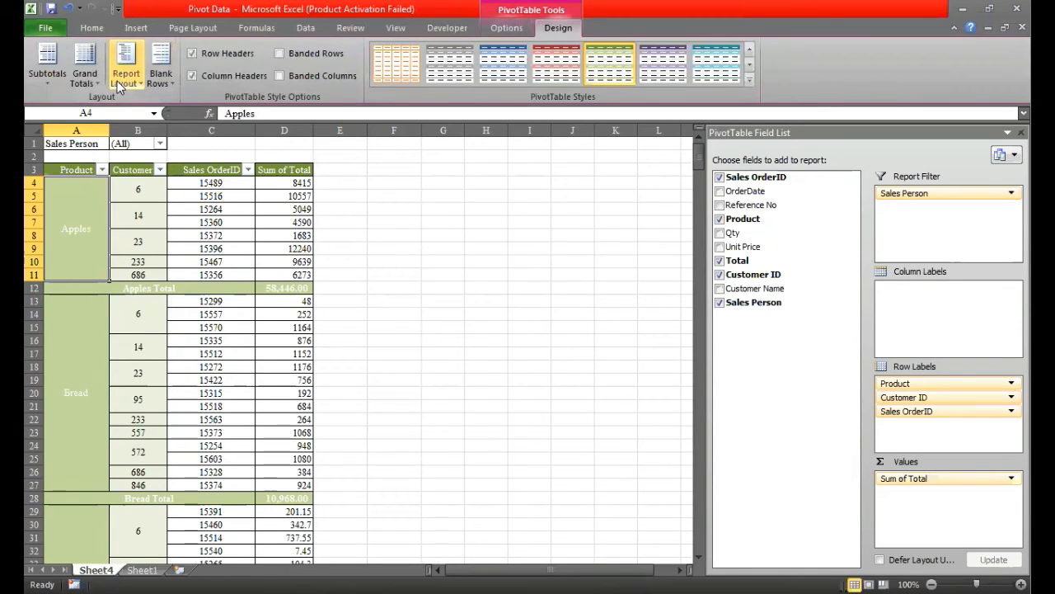
click(160, 76)
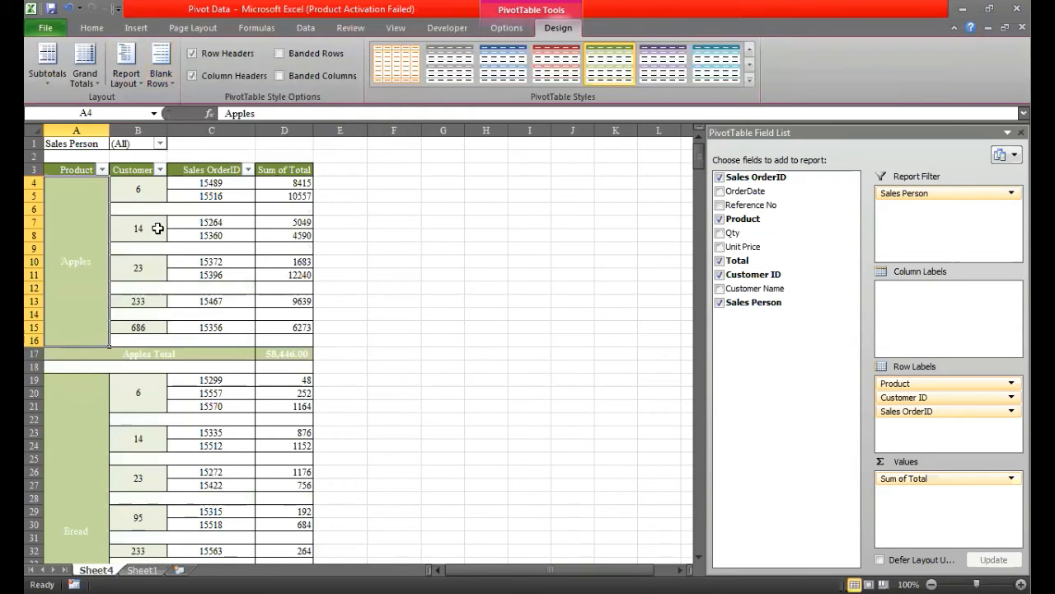
click(152, 287)
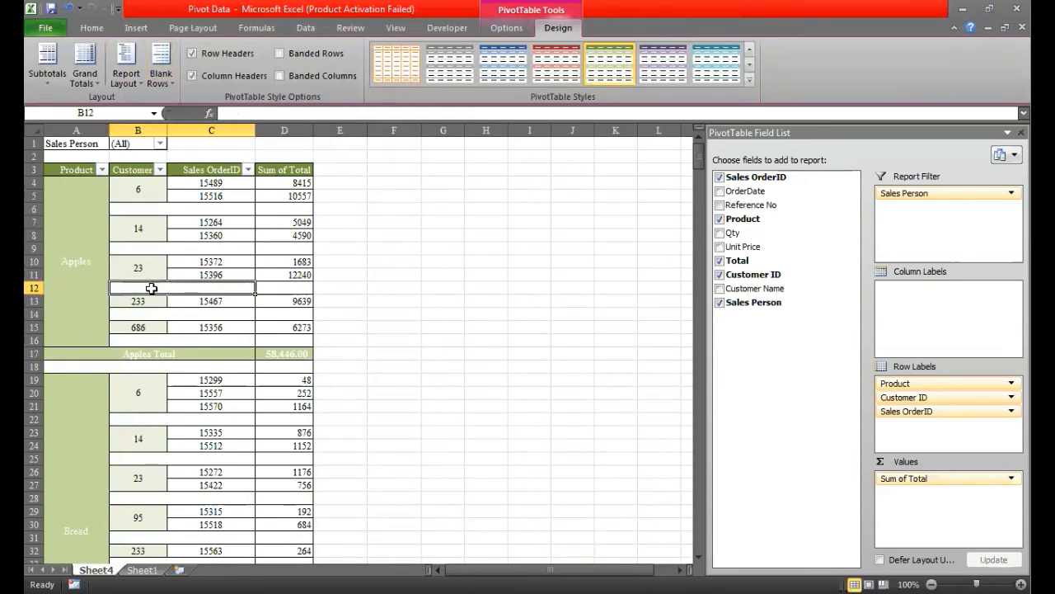
click(161, 324)
click(162, 324)
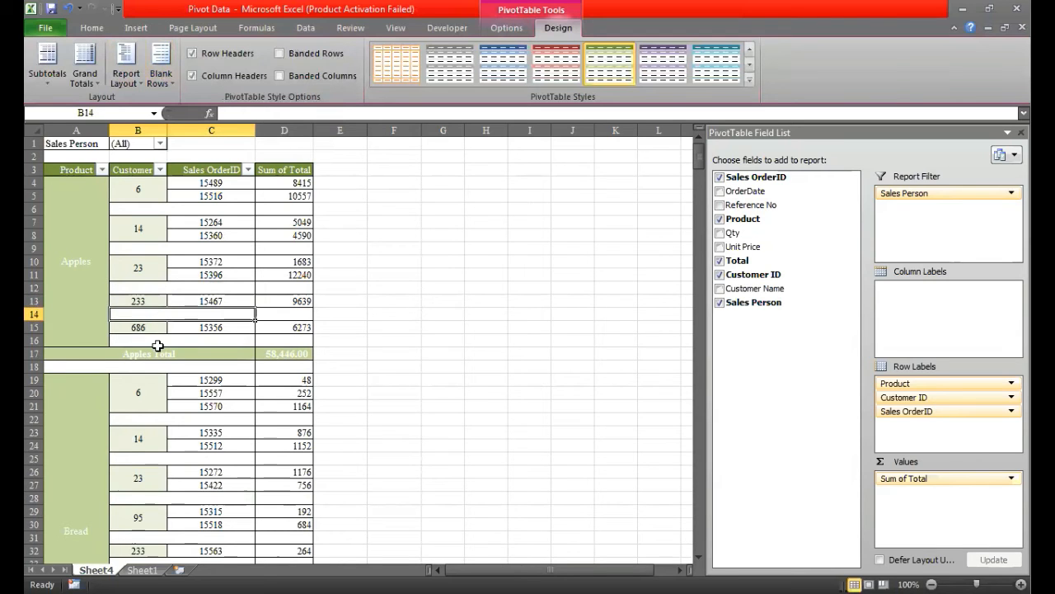
click(157, 341)
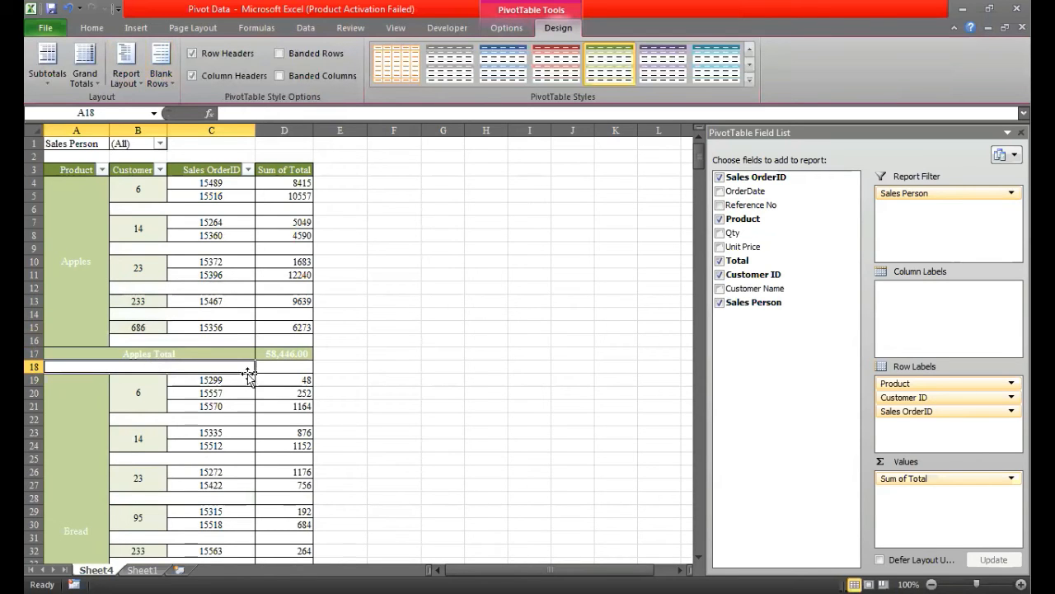
click(179, 340)
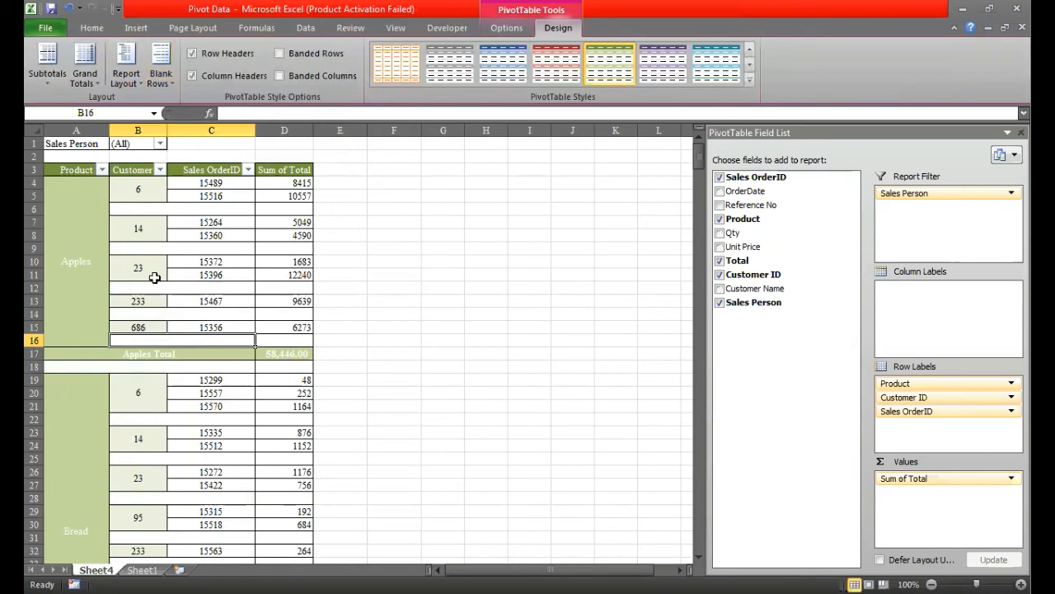
Remove the blank line after each item in the pivot table
click(149, 71)
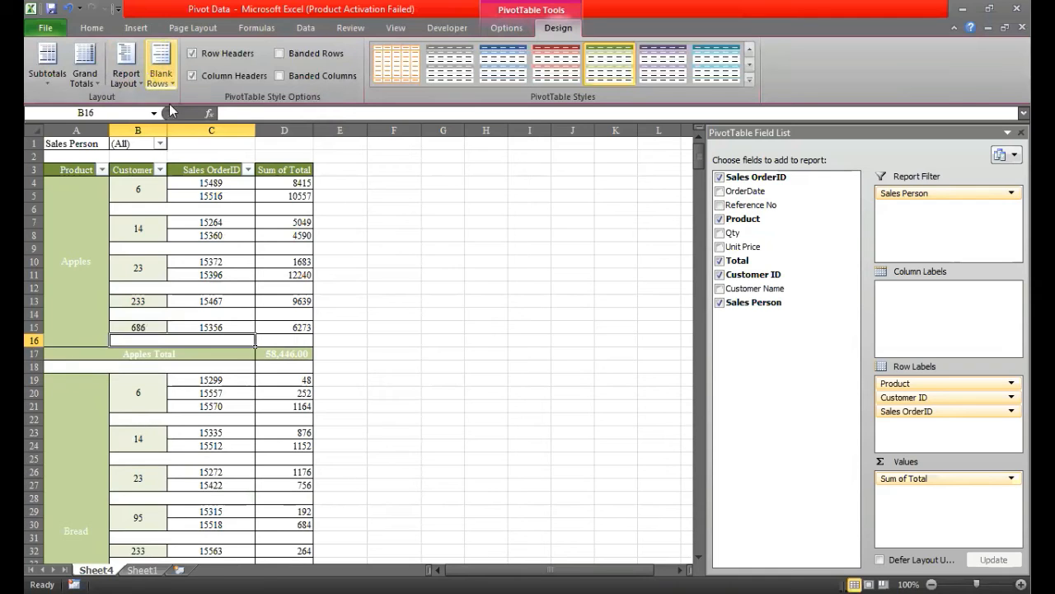
click(174, 139)
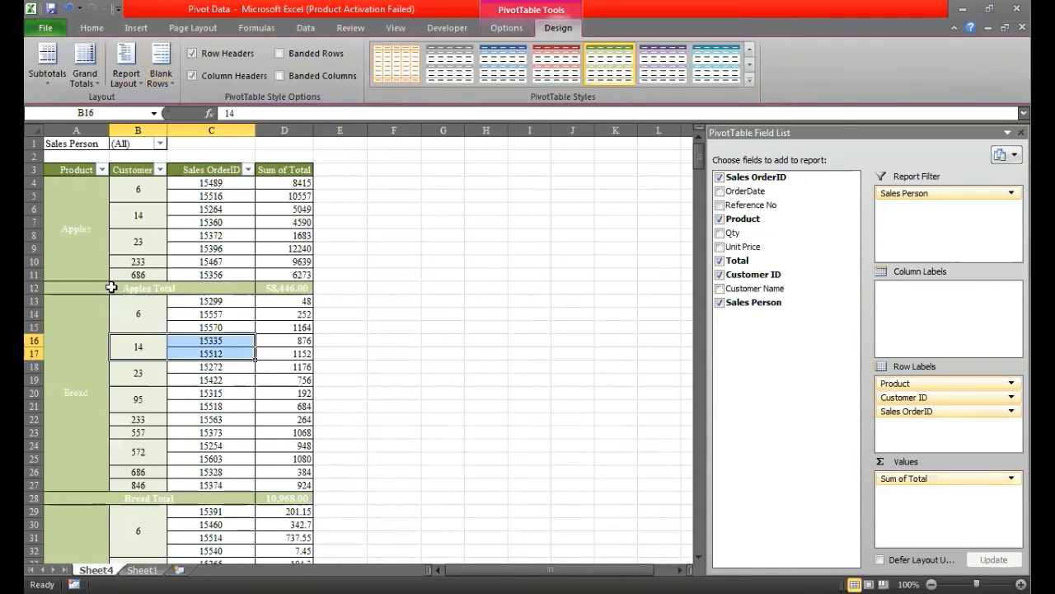
click(134, 238)
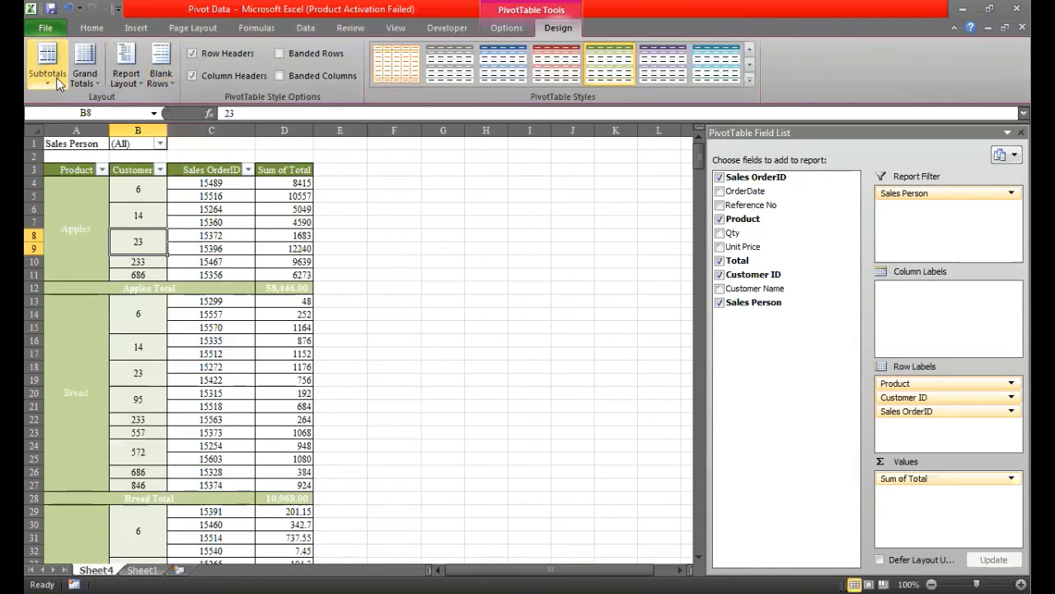
Show all subtotals at the top of each group in the pivot table
click(58, 86)
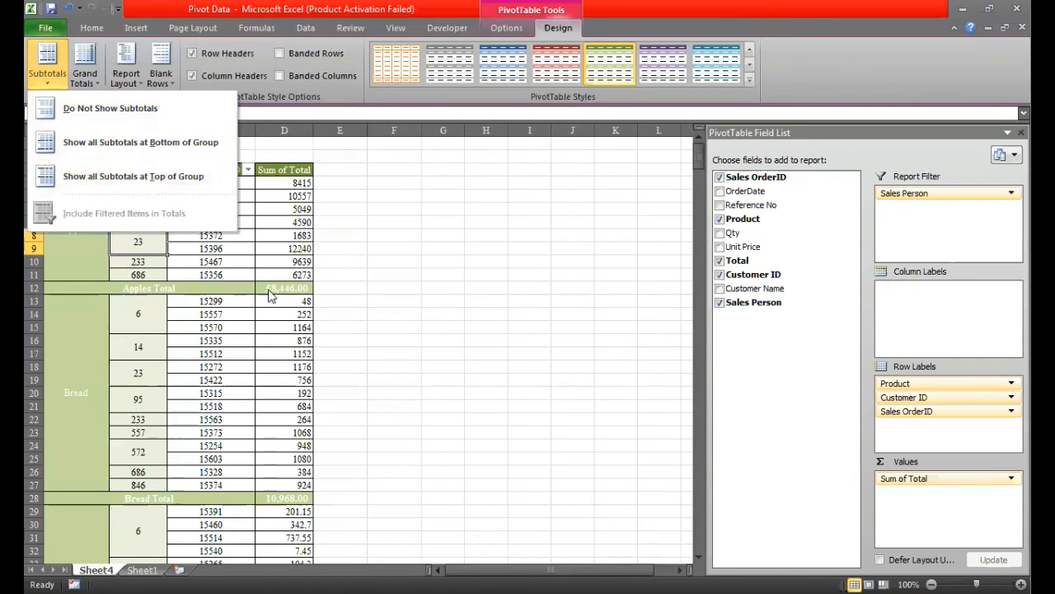
click(189, 177)
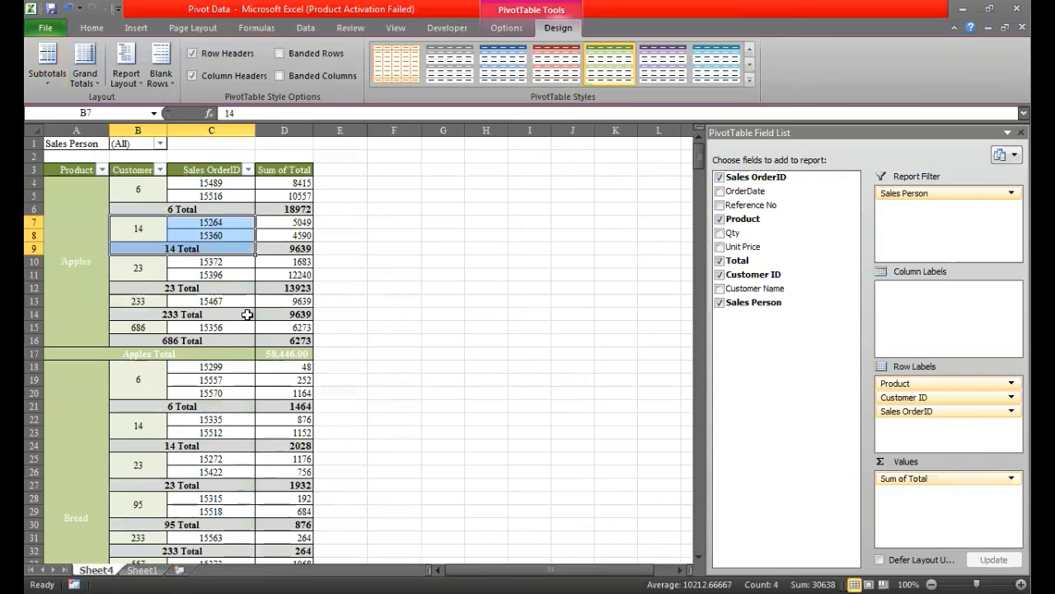
click(44, 77)
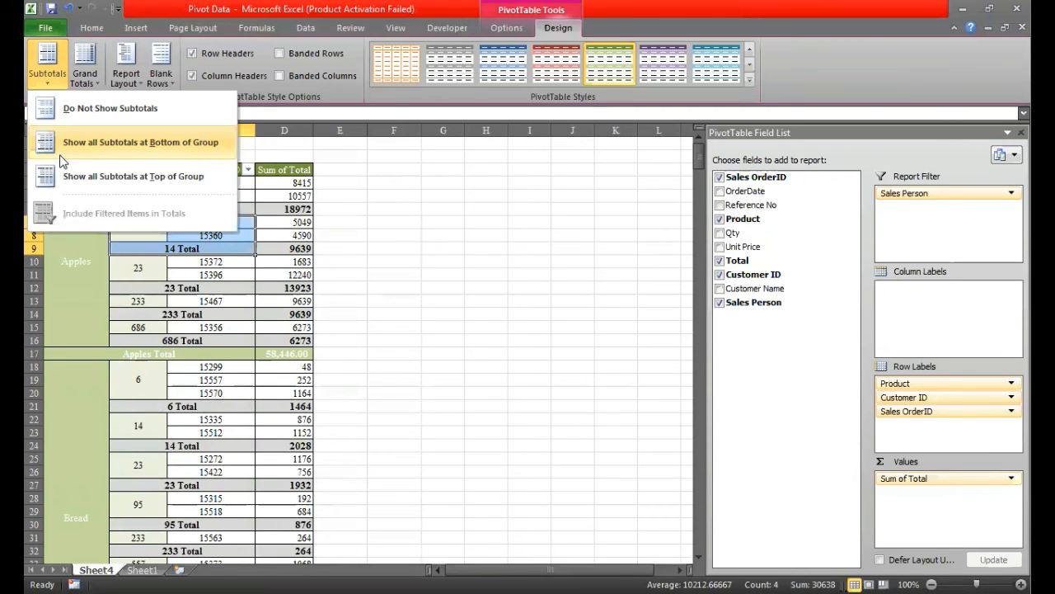
click(163, 322)
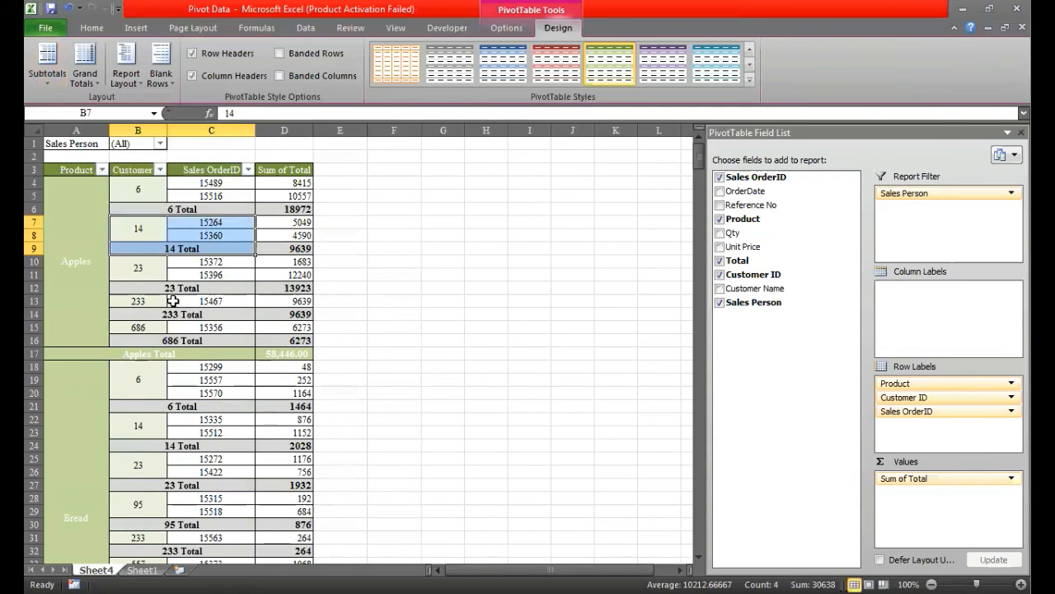
click(170, 302)
Turn off the Customer ID subtotals again from the 23 Total row in the Apples group
click(132, 290)
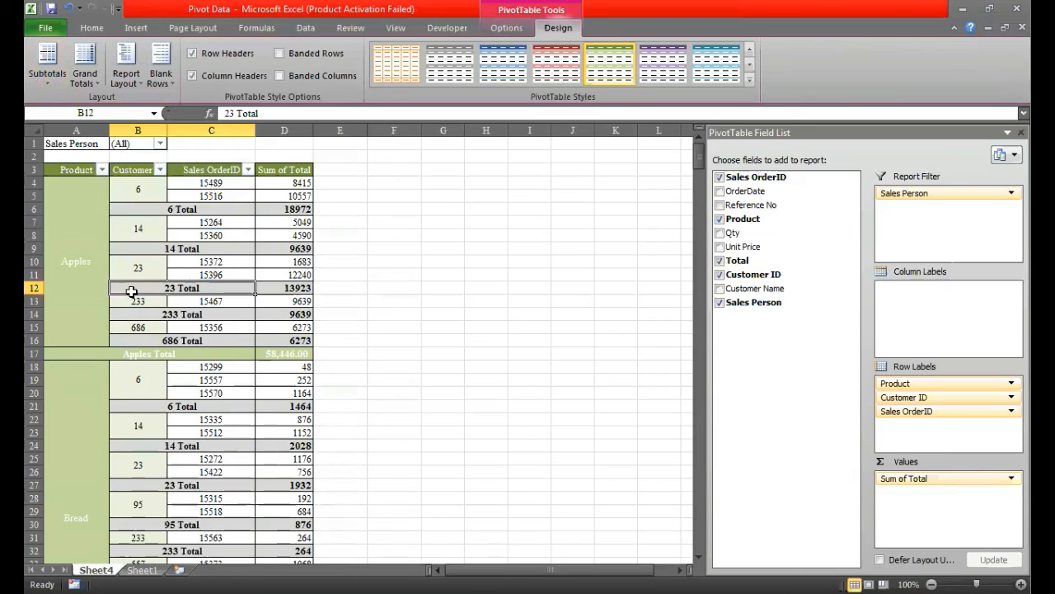
right_click(132, 291)
click(194, 395)
click(203, 338)
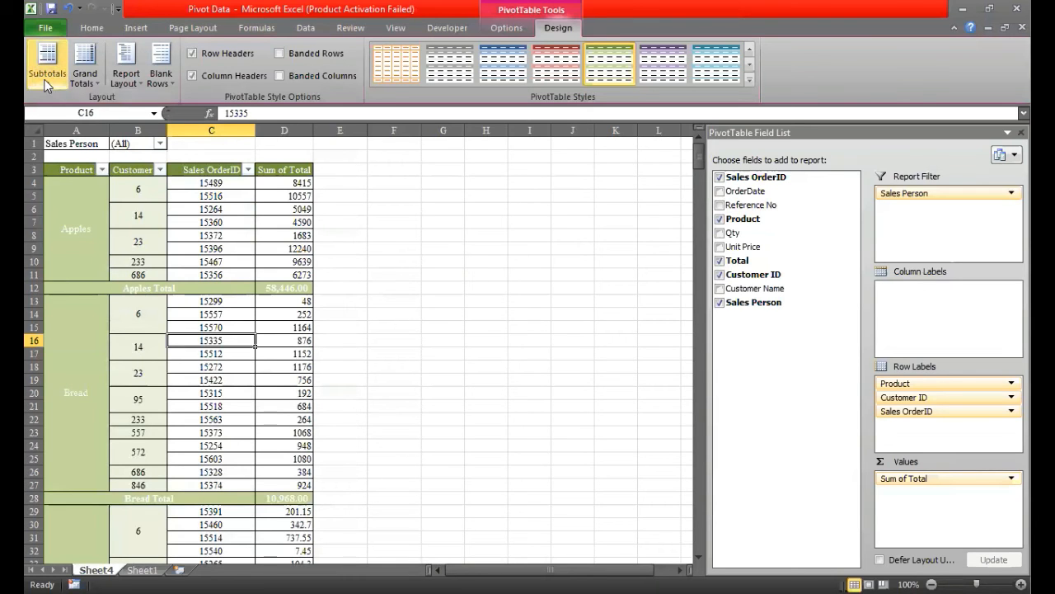
Review the subtotal and grand total options, set the report layout to repeat all item labels, and select empty cell H2
click(47, 66)
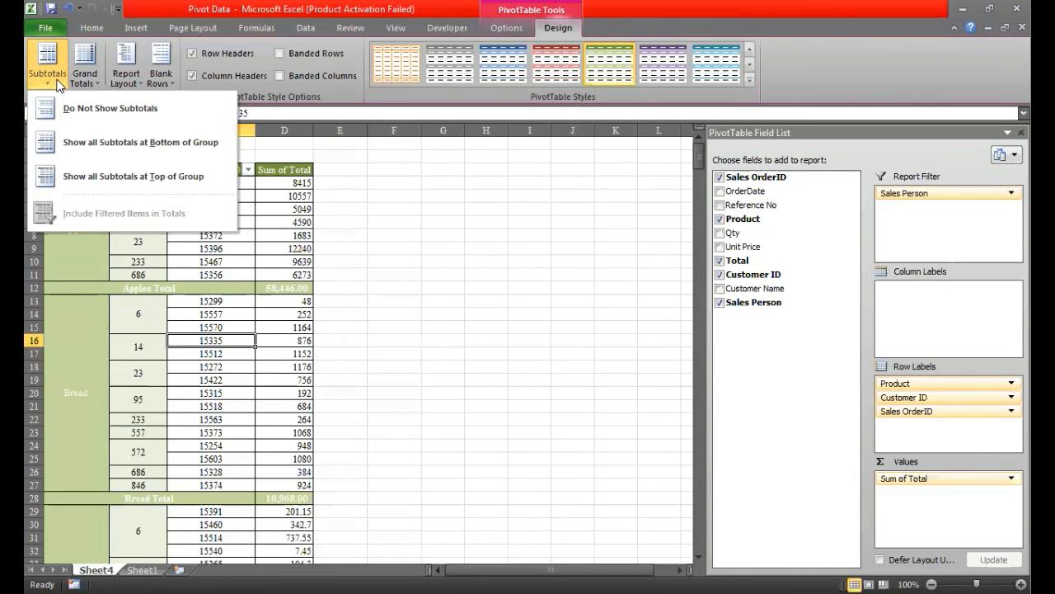
click(74, 87)
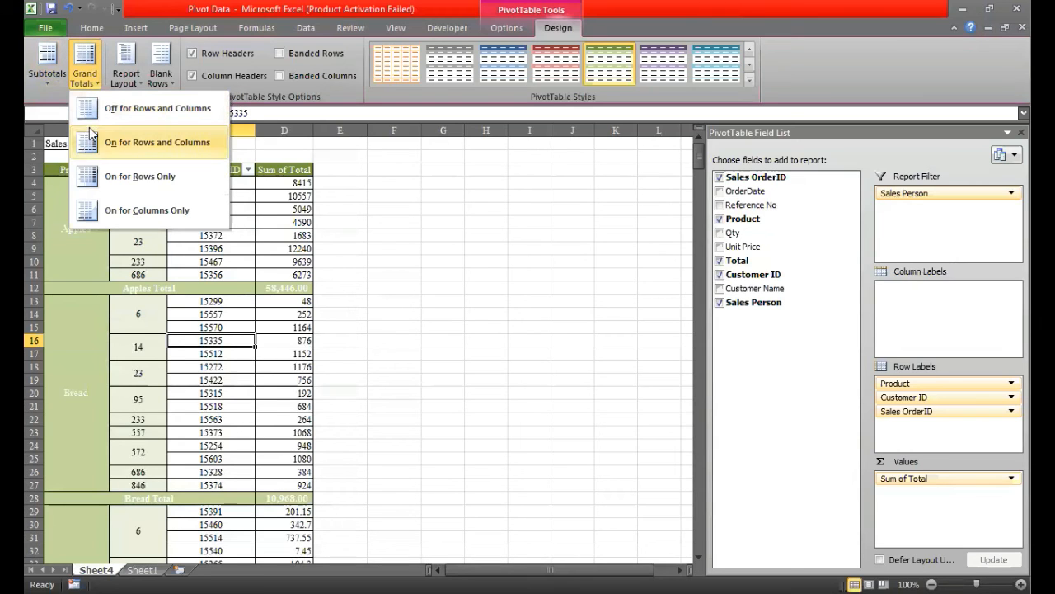
click(121, 86)
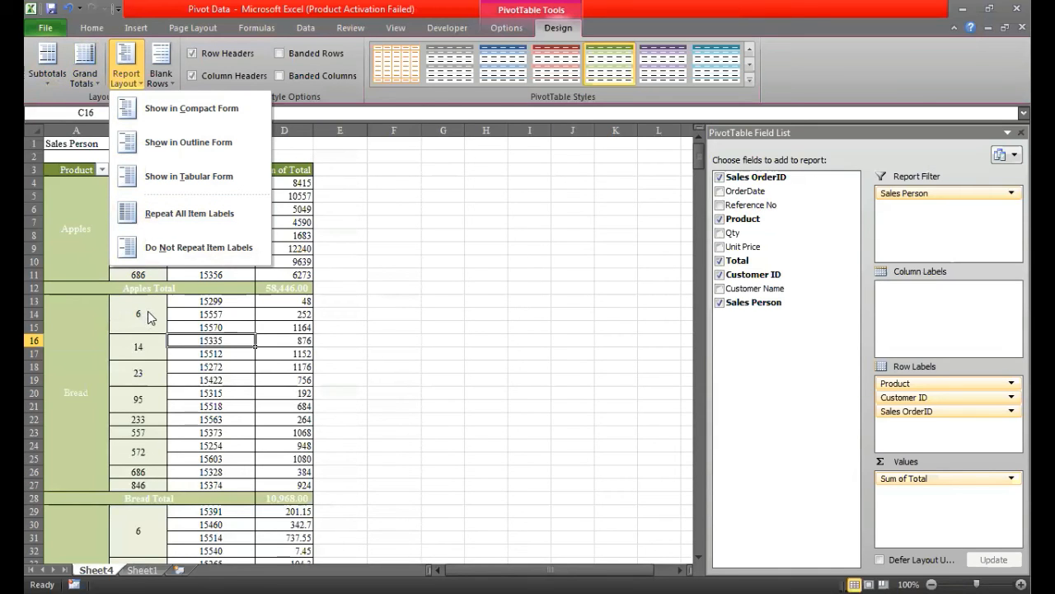
click(178, 216)
click(91, 241)
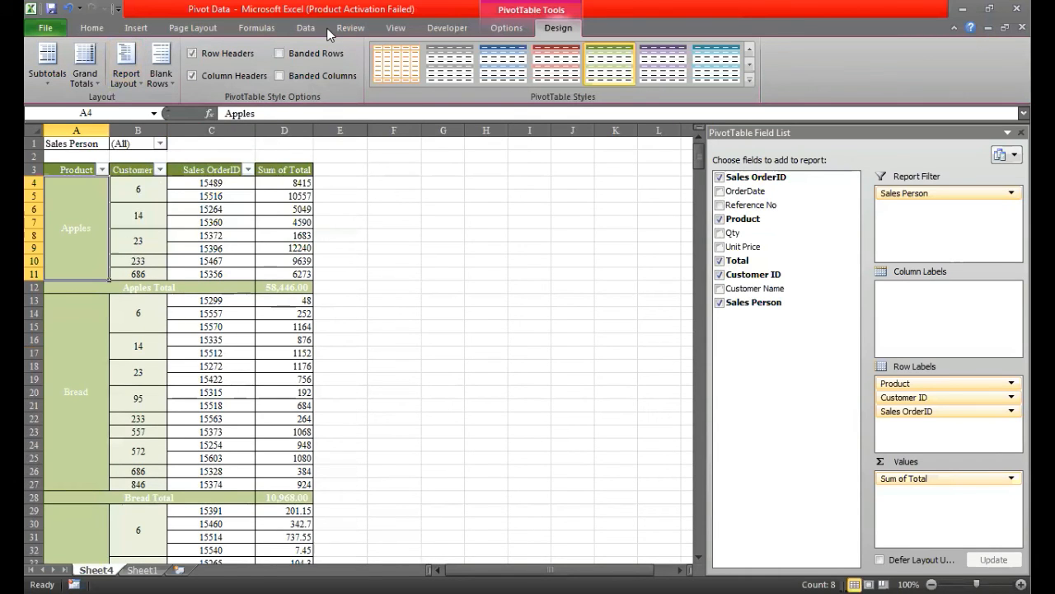
click(503, 157)
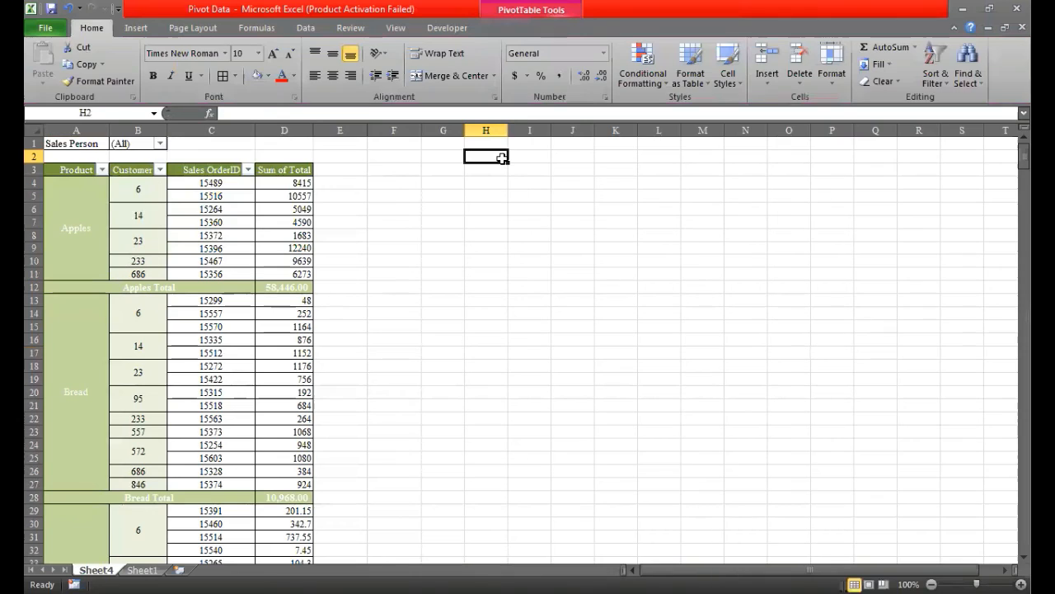
Turn off merging and centering of cells with labels in the pivot table options, showing repeated labels individually
click(97, 213)
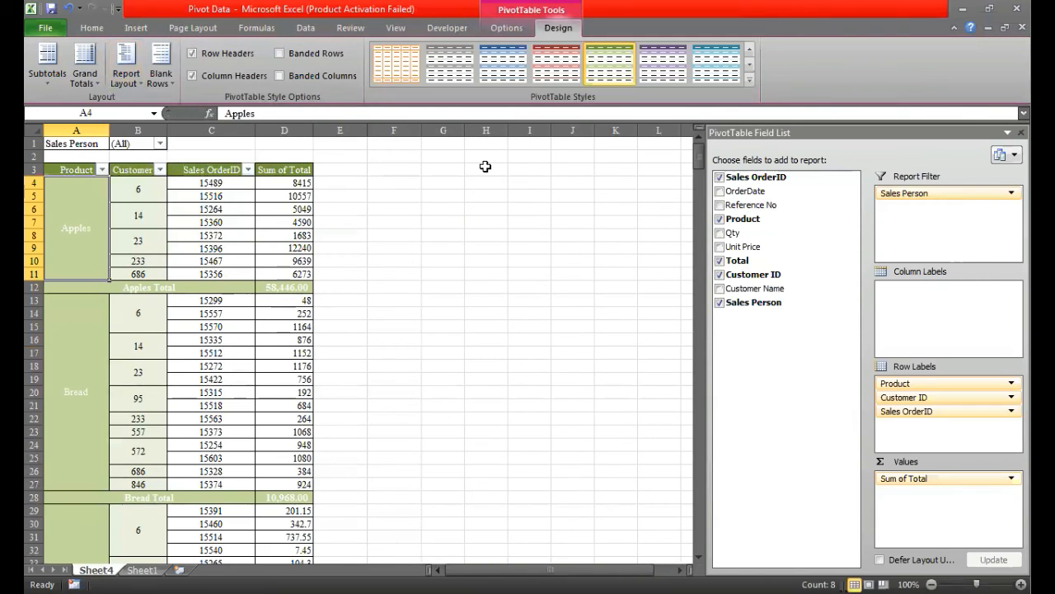
click(506, 28)
click(52, 80)
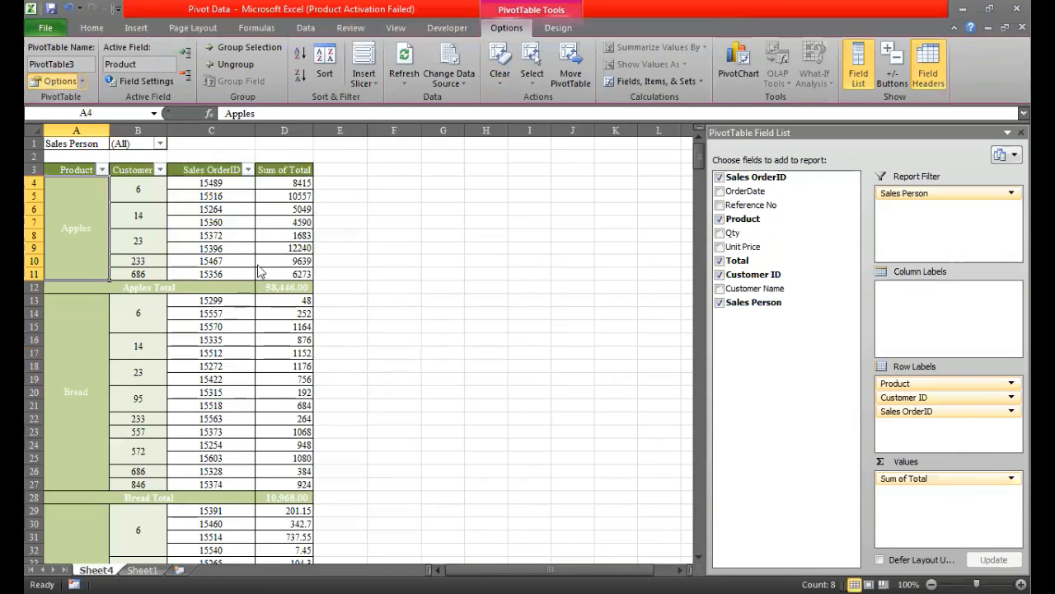
click(449, 478)
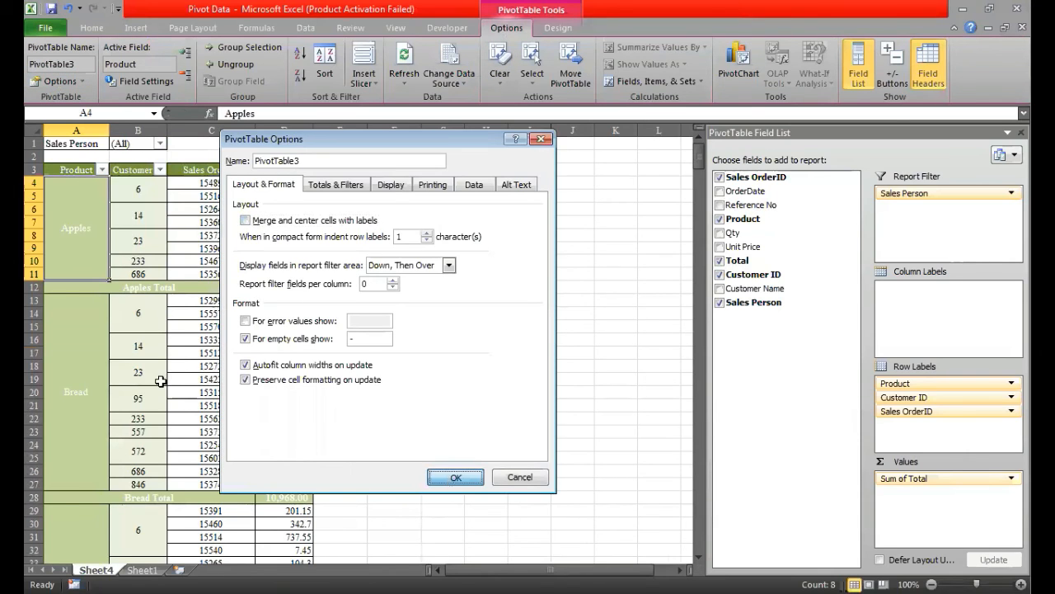
click(557, 28)
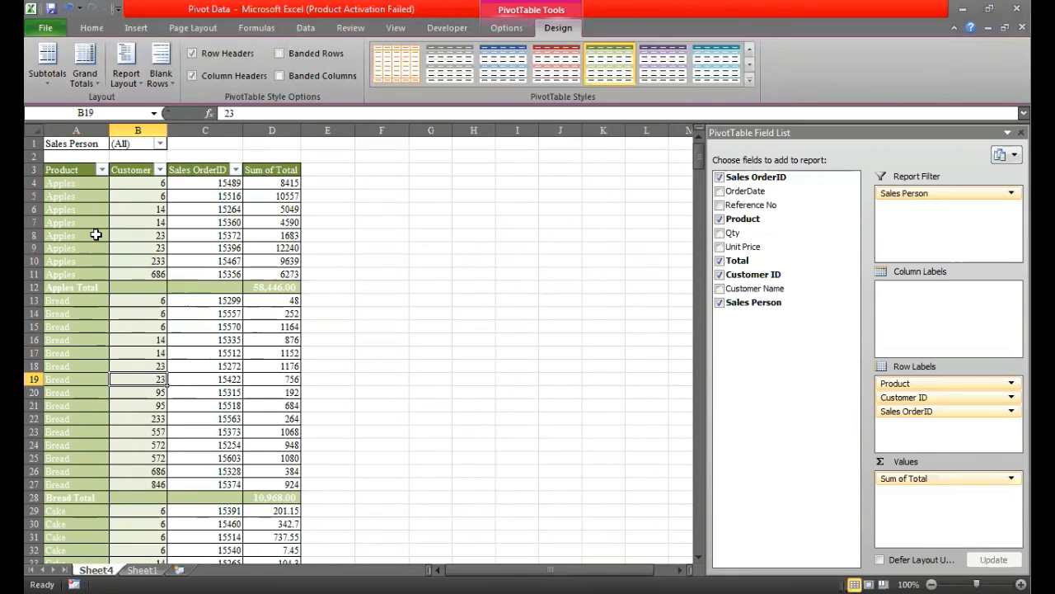
click(104, 354)
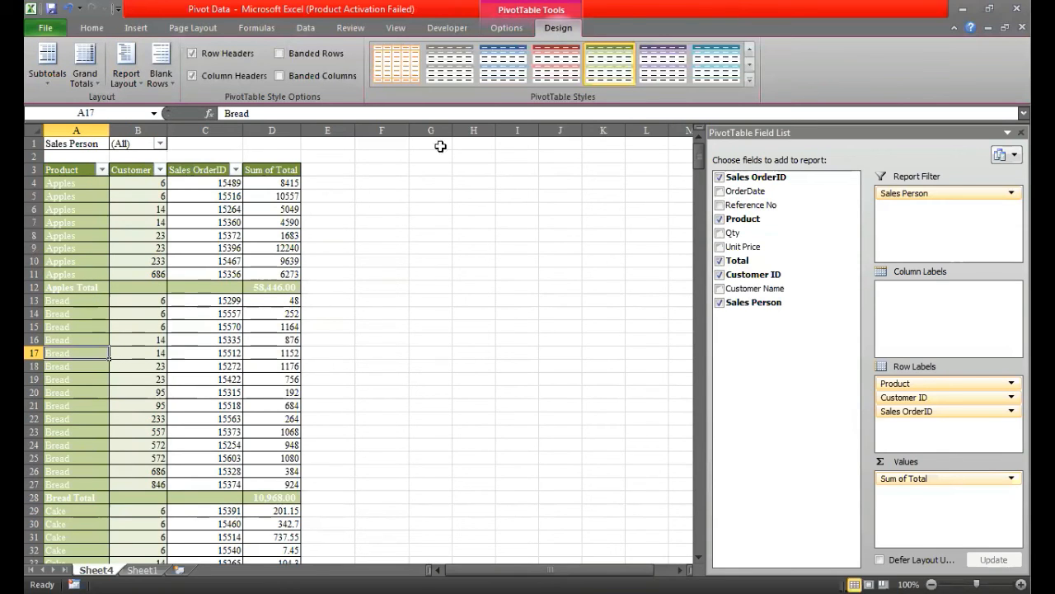
Turn merging and centering of cells with labels back on in the pivot table options
click(509, 28)
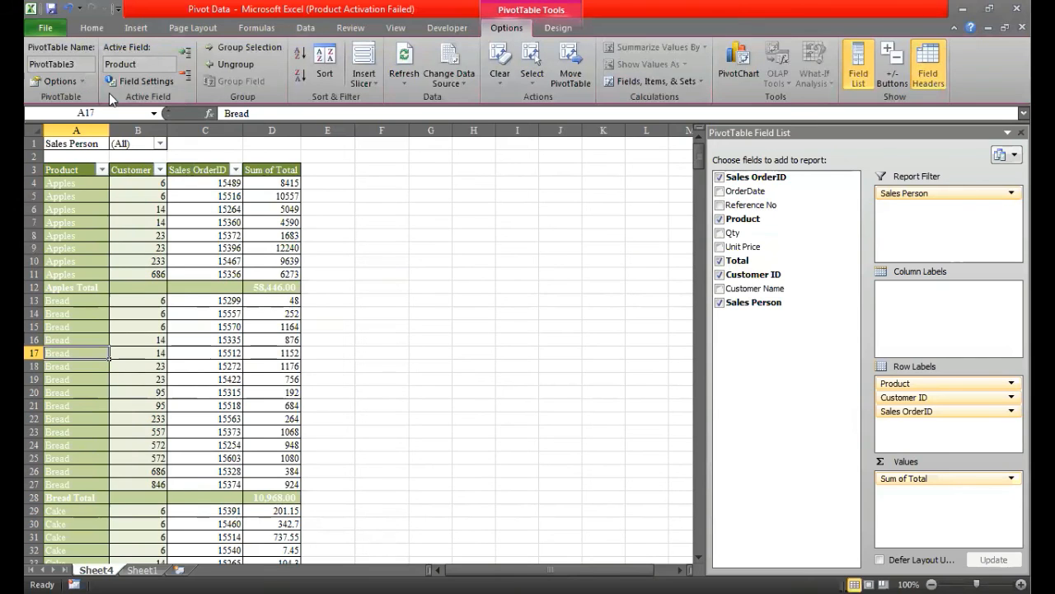
click(84, 82)
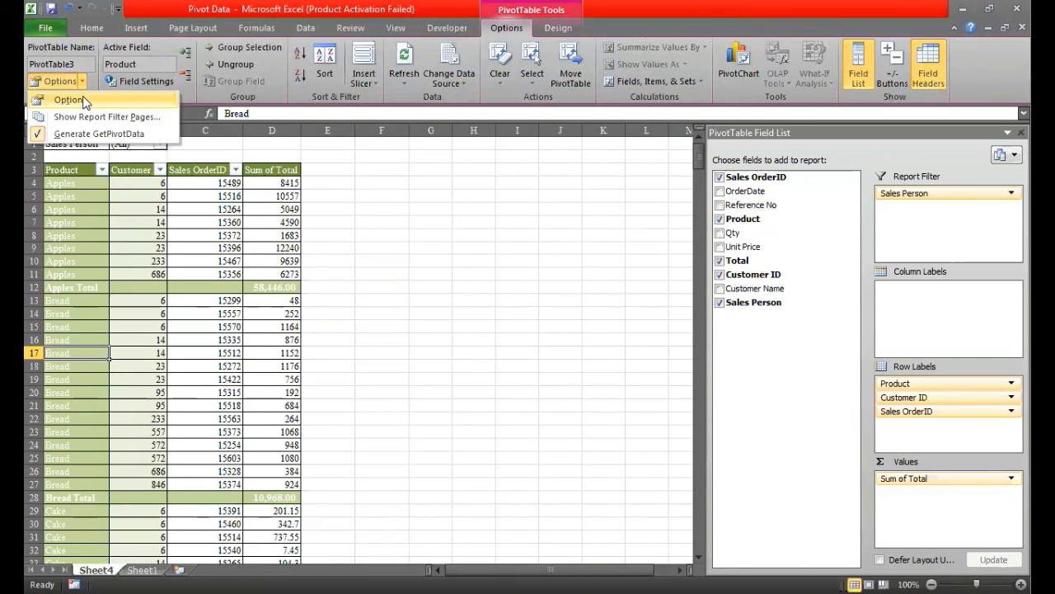
click(85, 100)
click(248, 221)
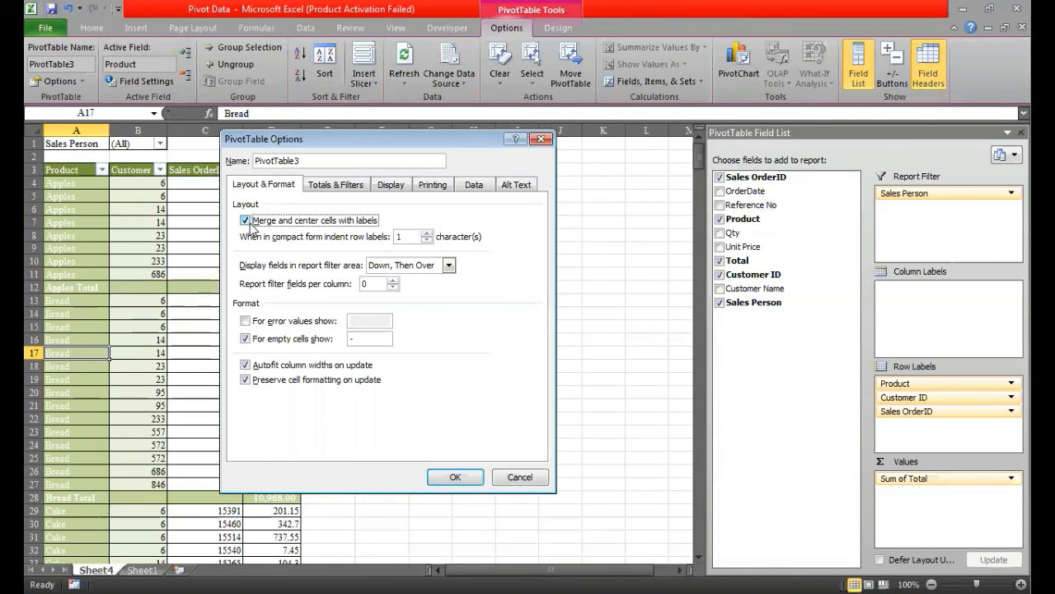
click(455, 476)
click(200, 352)
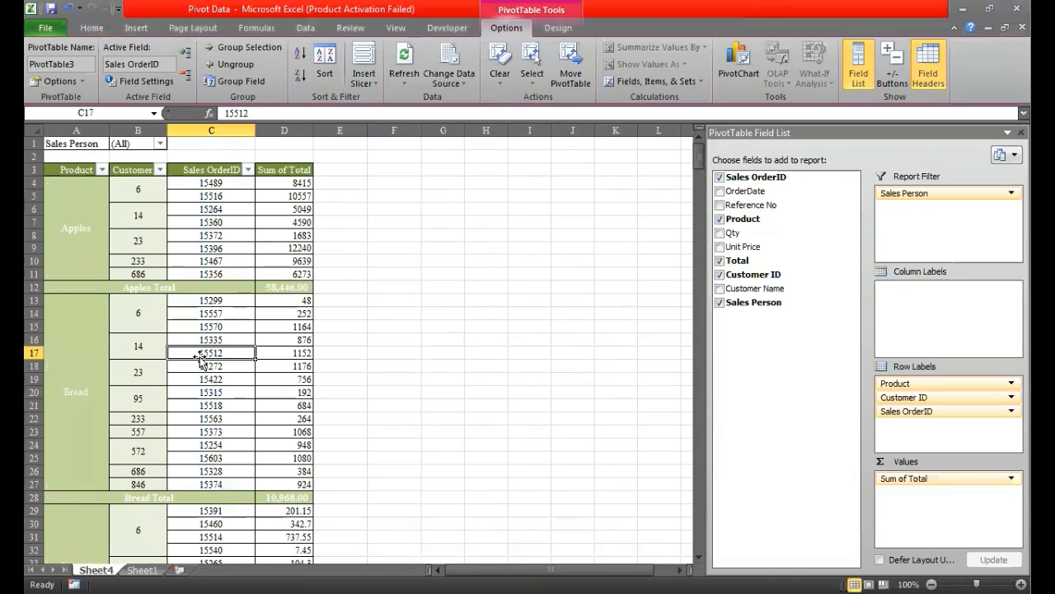
click(200, 366)
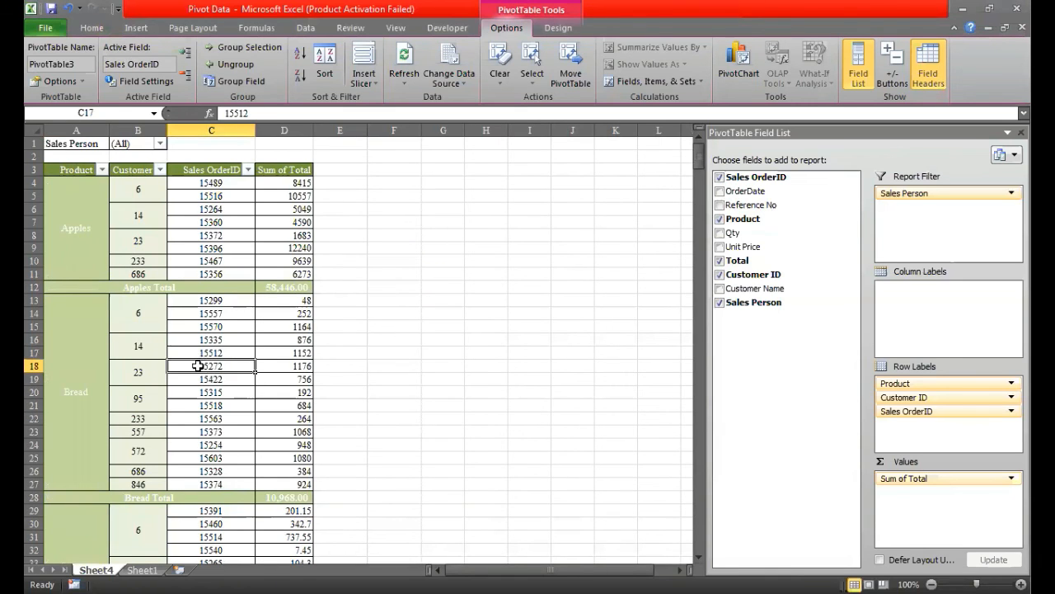
Try to rename the Sum of Total heading in cell D3 to Total
click(284, 184)
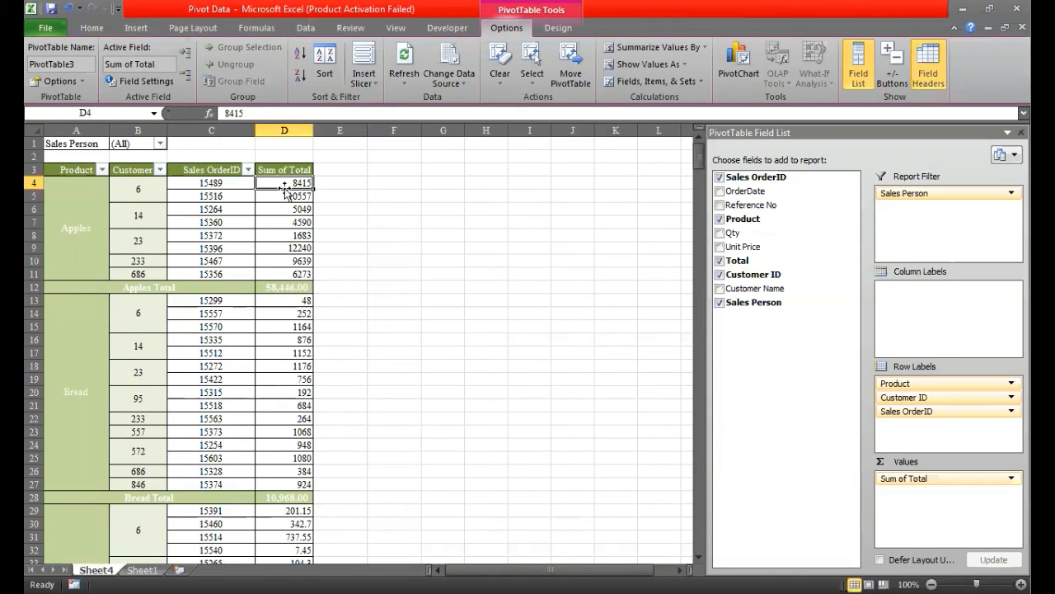
key(Up)
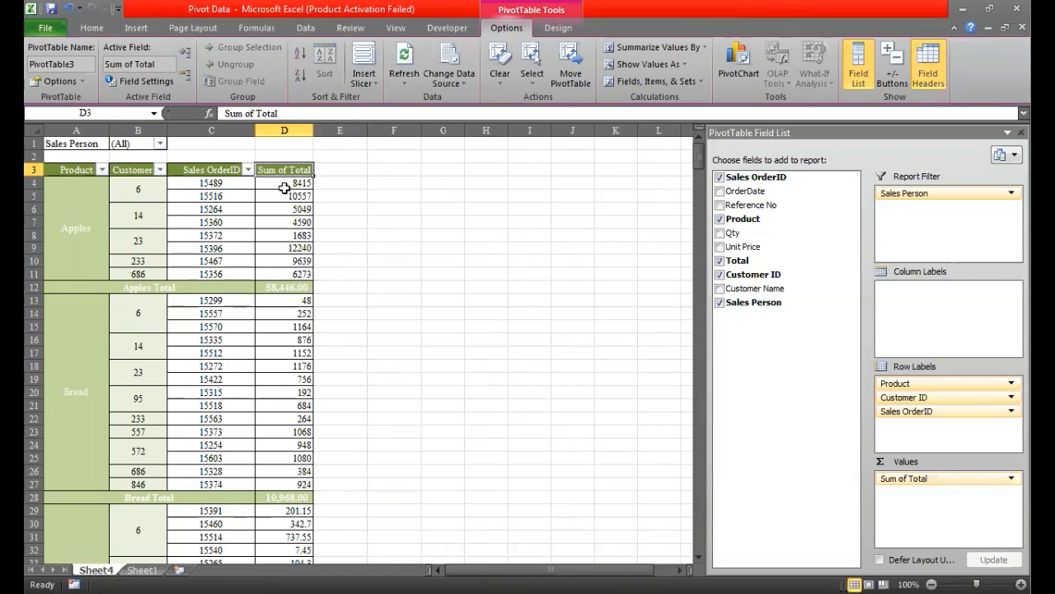
key(F2)
key(Escape)
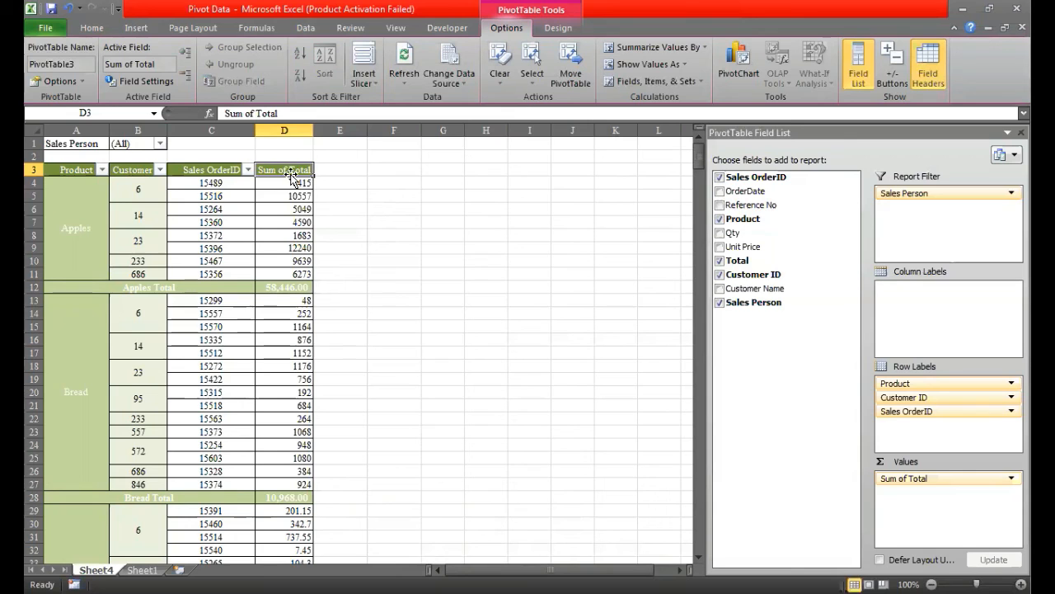
click(252, 113)
key(ctrl+shift+Left)
key(ctrl+shift+Left)
key(BackSpace)
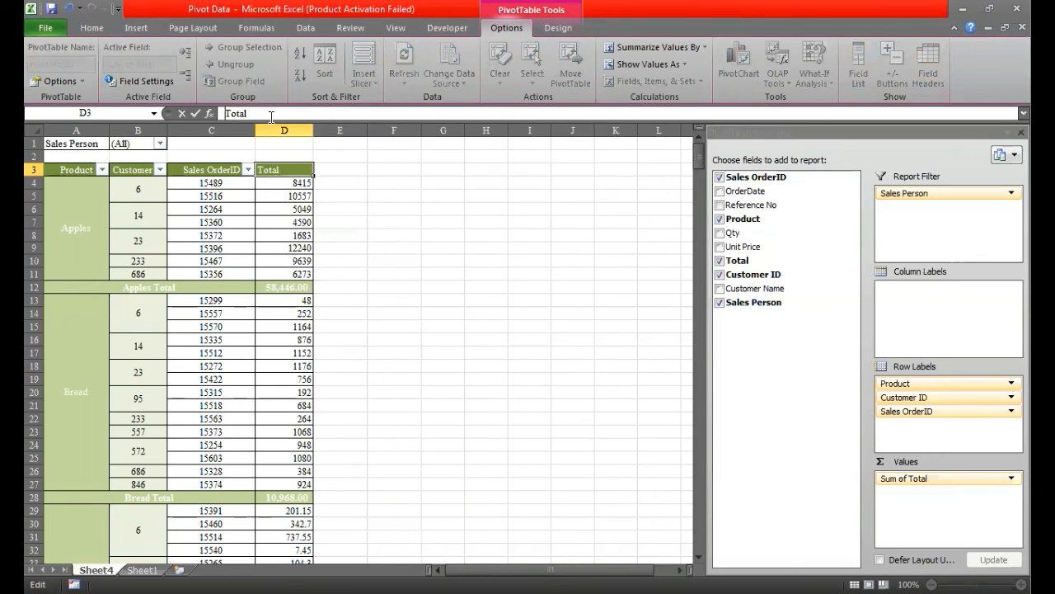
key(Return)
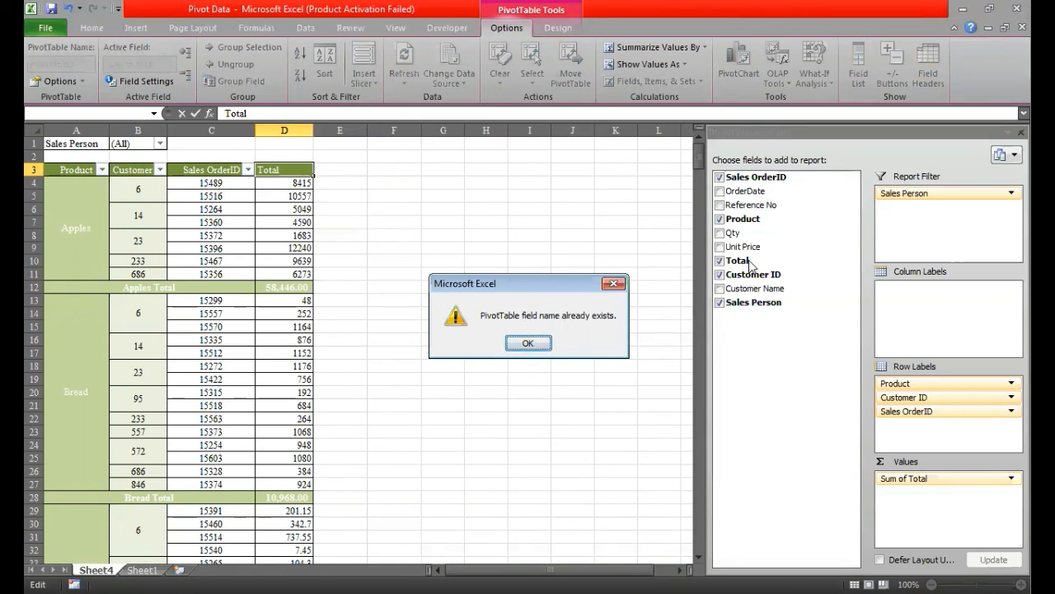
click(525, 343)
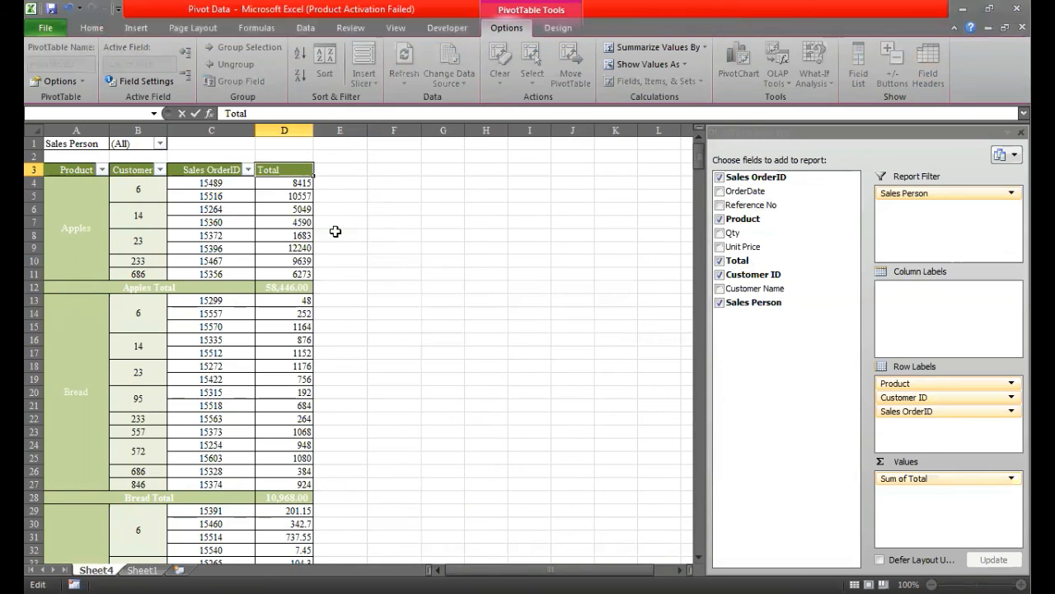
Add a trailing space to the Total heading in D3 to distinguish it from the source field, and apply the name
key(Return)
key(Return)
key(Return)
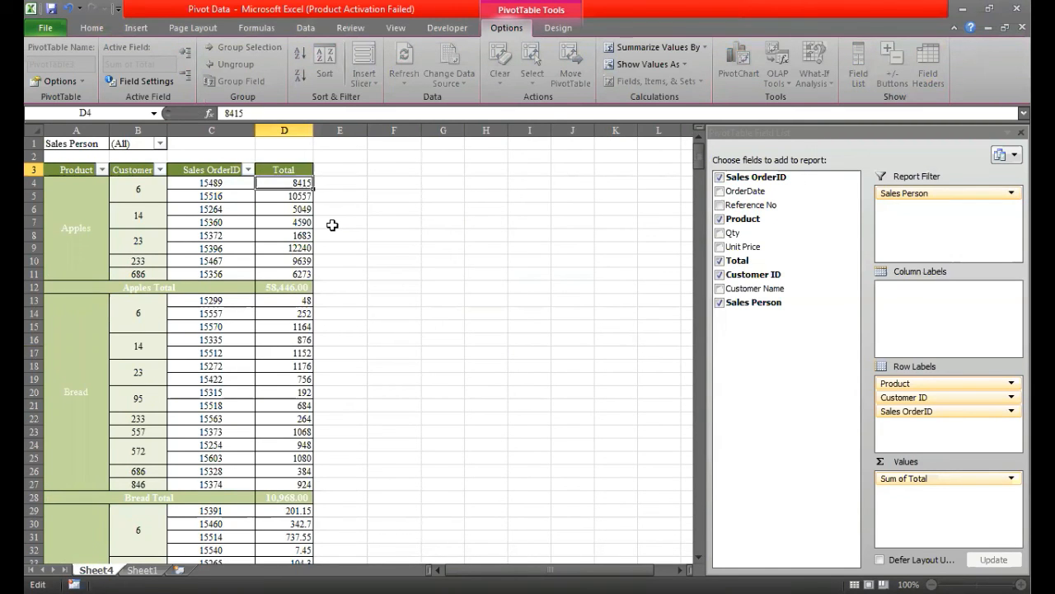
key(Up)
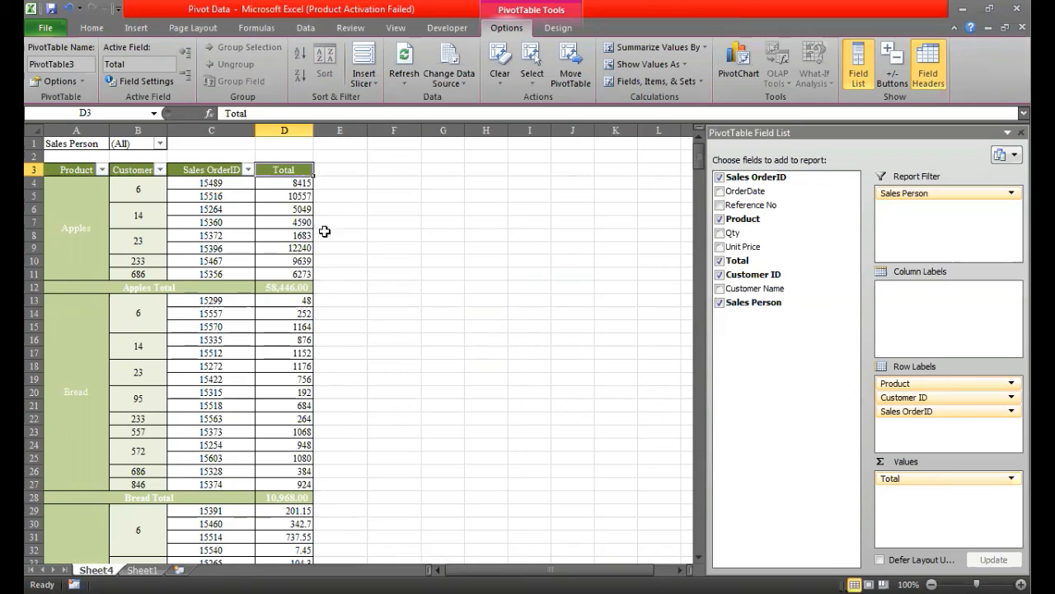
Select the first value under the Total heading, cell D4
mouse_move(298, 208)
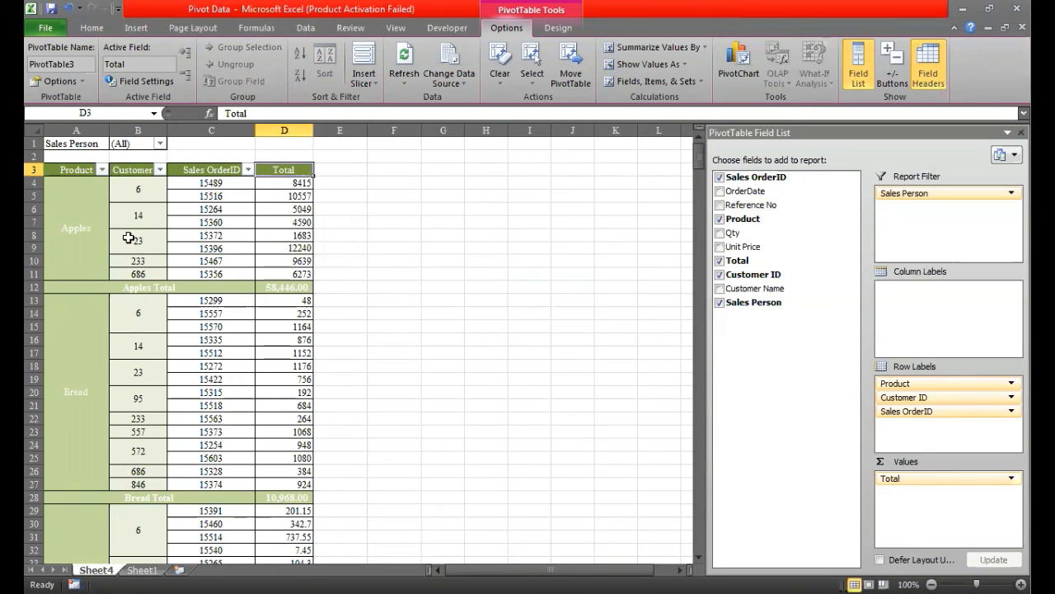
click(95, 225)
click(268, 169)
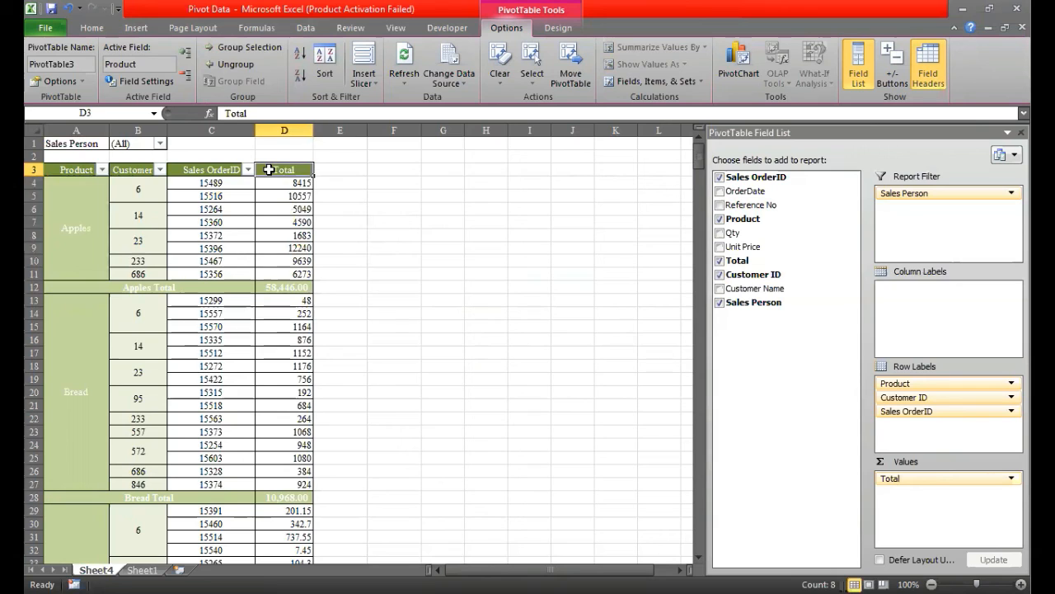
key(Down)
key(Down)
key(Down)
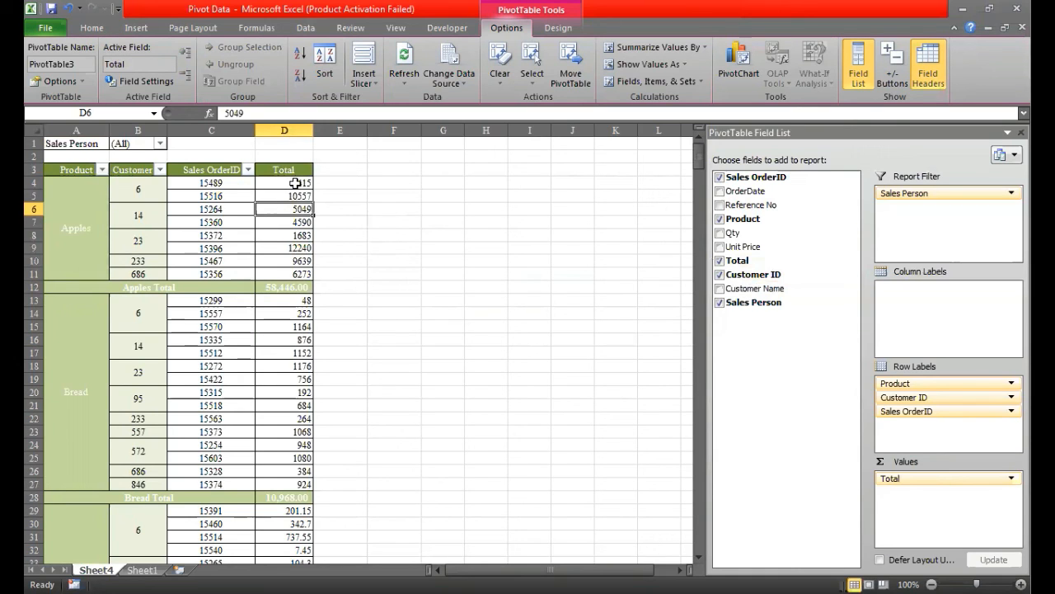
click(294, 183)
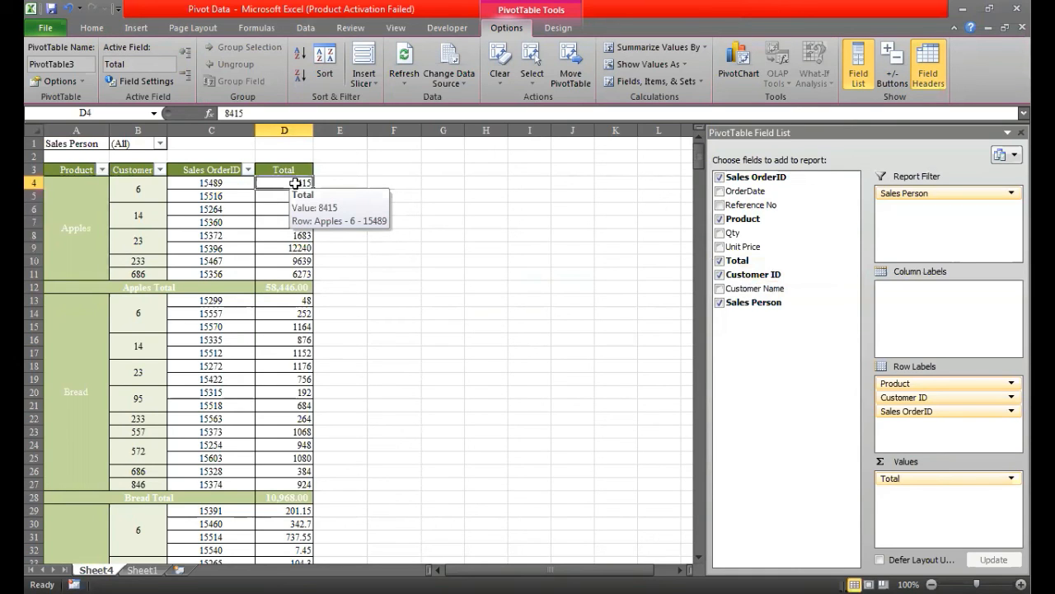